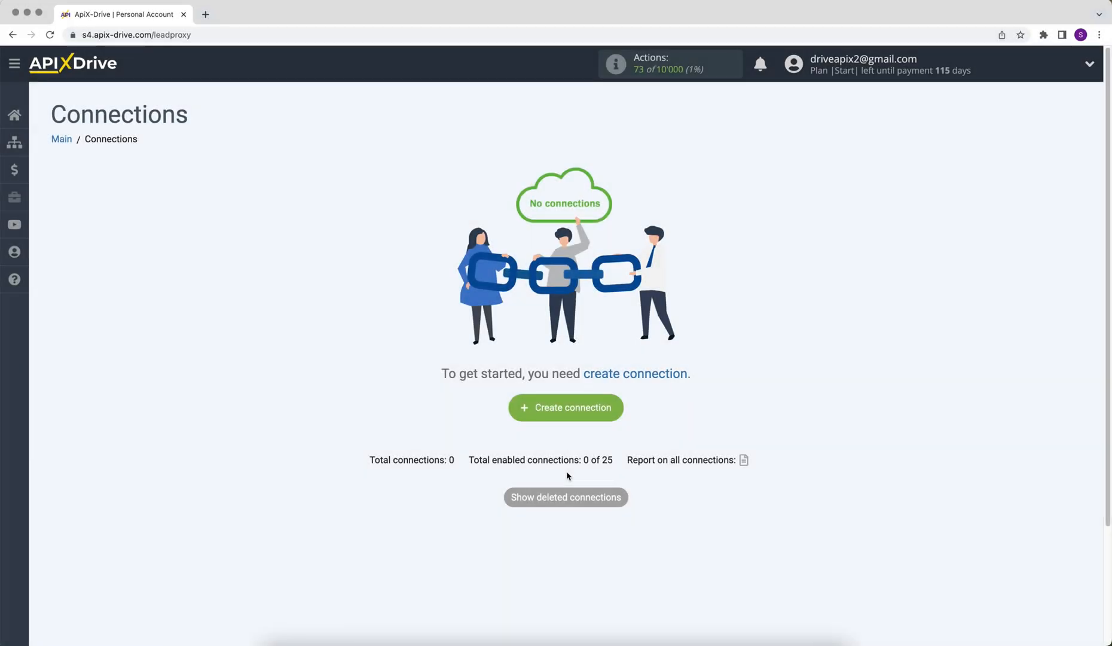
Create a new connection with Invoiless as the source system and Get DATA as its action.
left_click(519, 411)
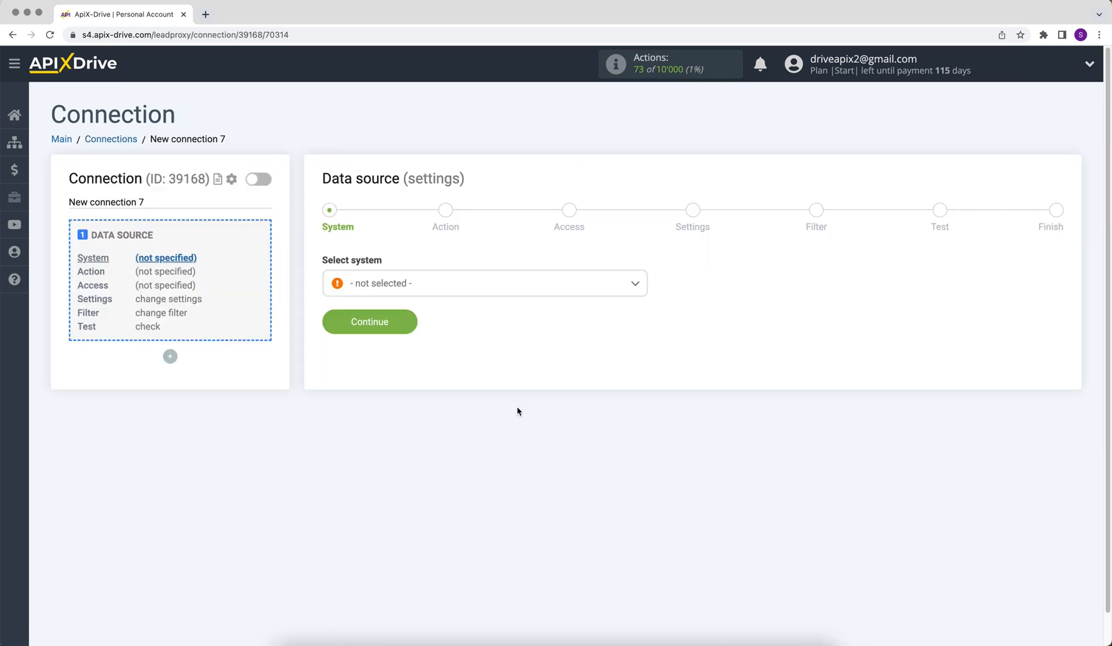
left_click(558, 285)
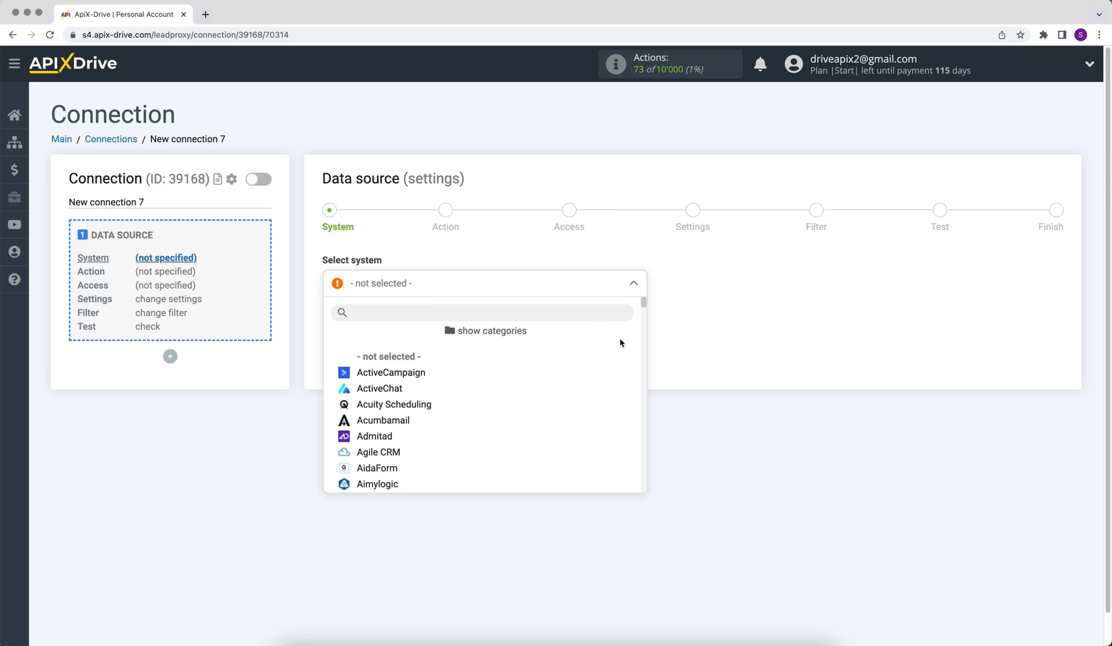
left_click_drag(644, 306, 646, 377)
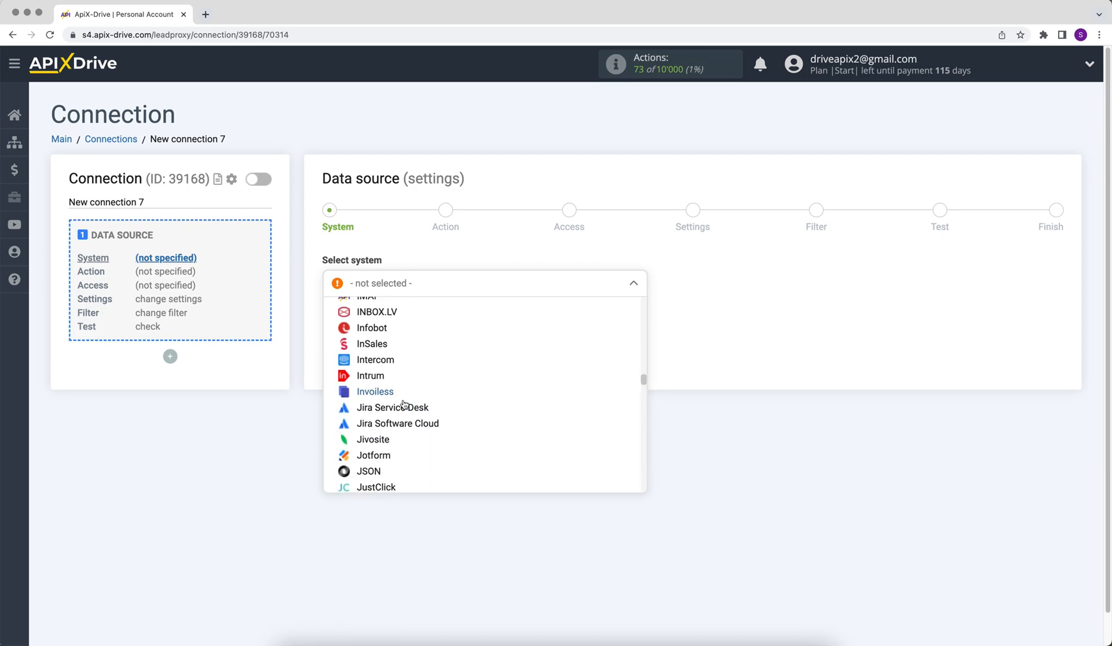
left_click(389, 394)
left_click(336, 324)
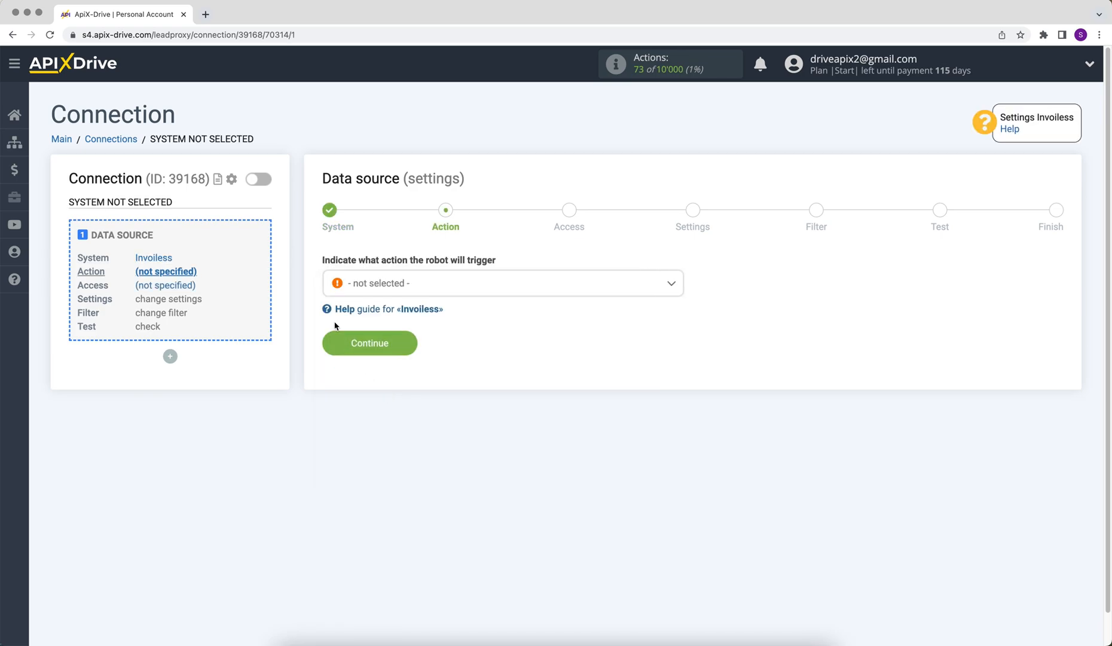
left_click(368, 293)
left_click(377, 356)
left_click(339, 348)
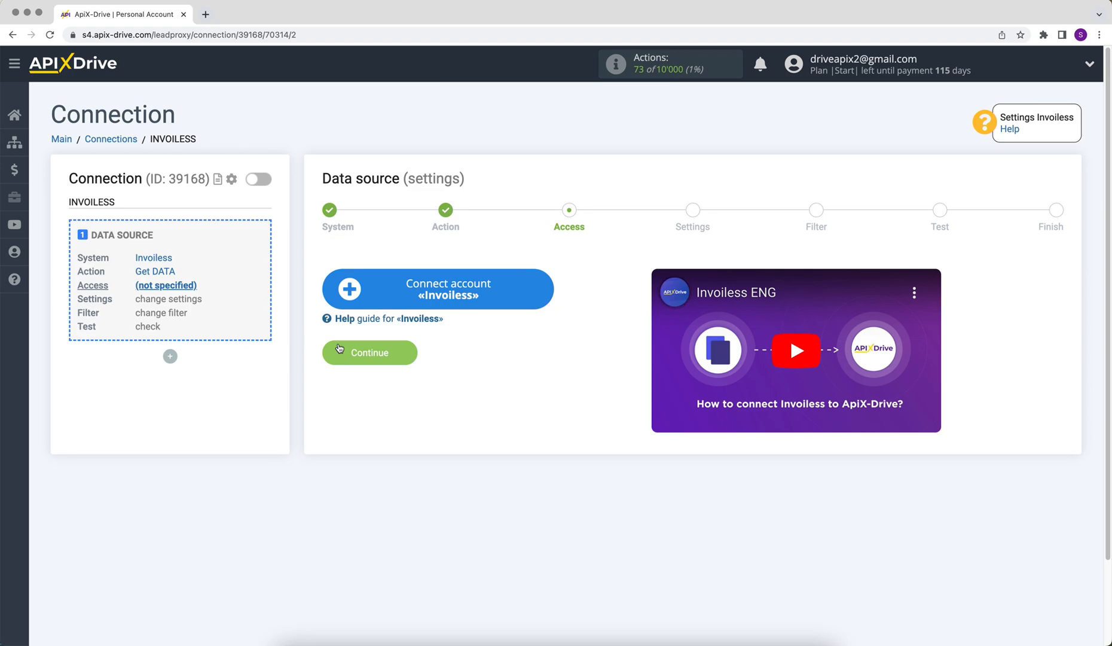
Connect a new Invoiless account and select it as the source login.
left_click(346, 298)
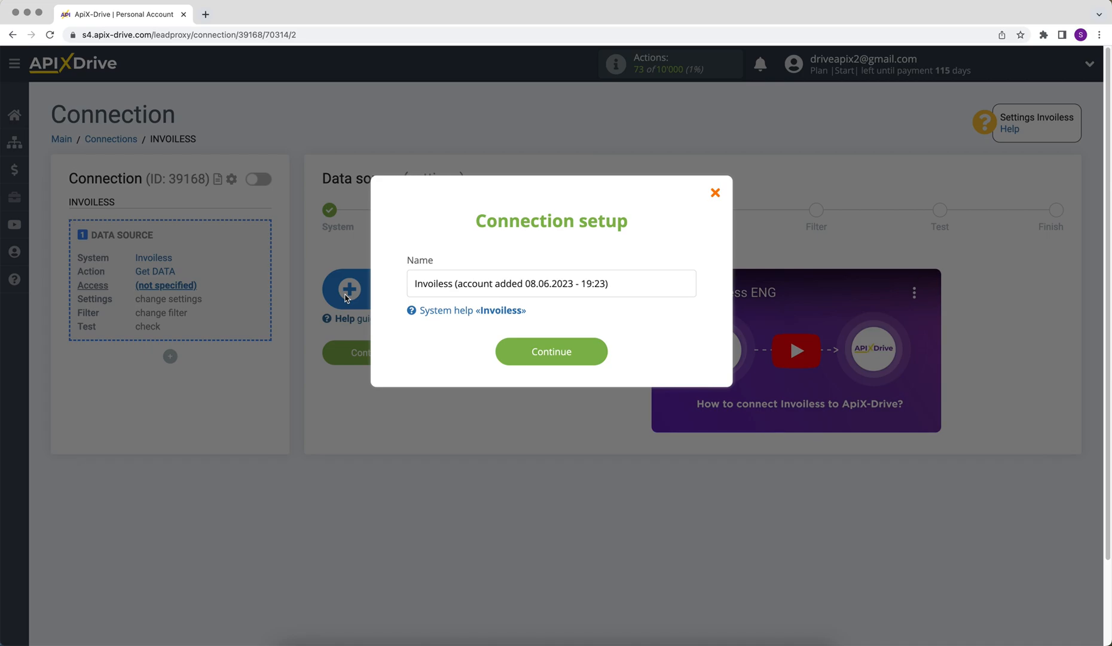
left_click(497, 359)
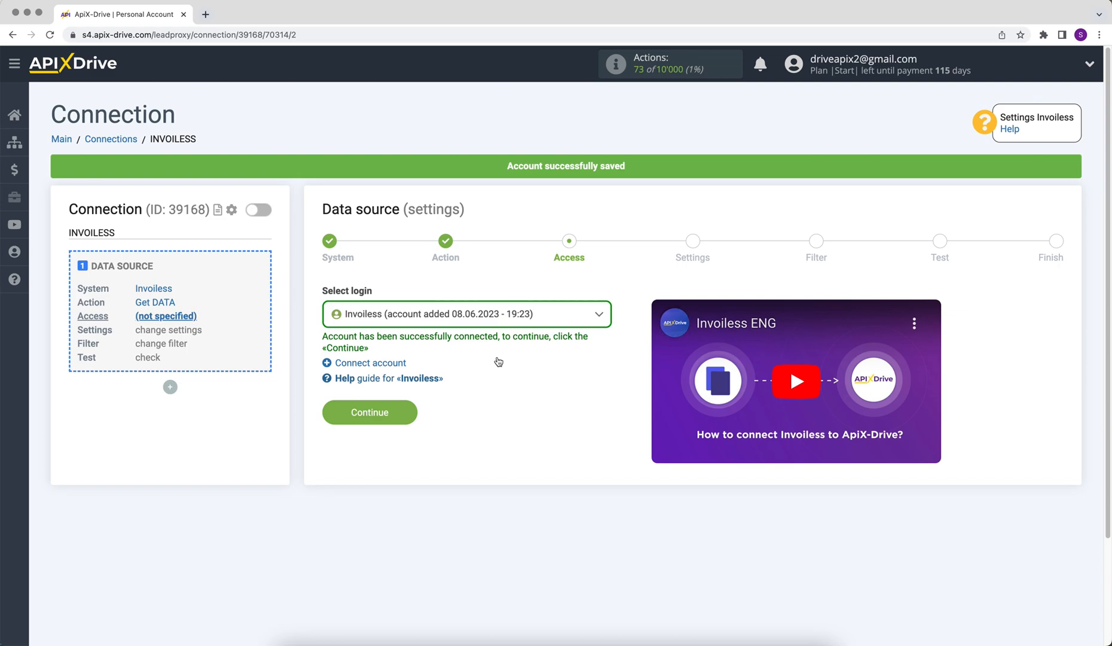
left_click(498, 323)
left_click(495, 400)
left_click(342, 410)
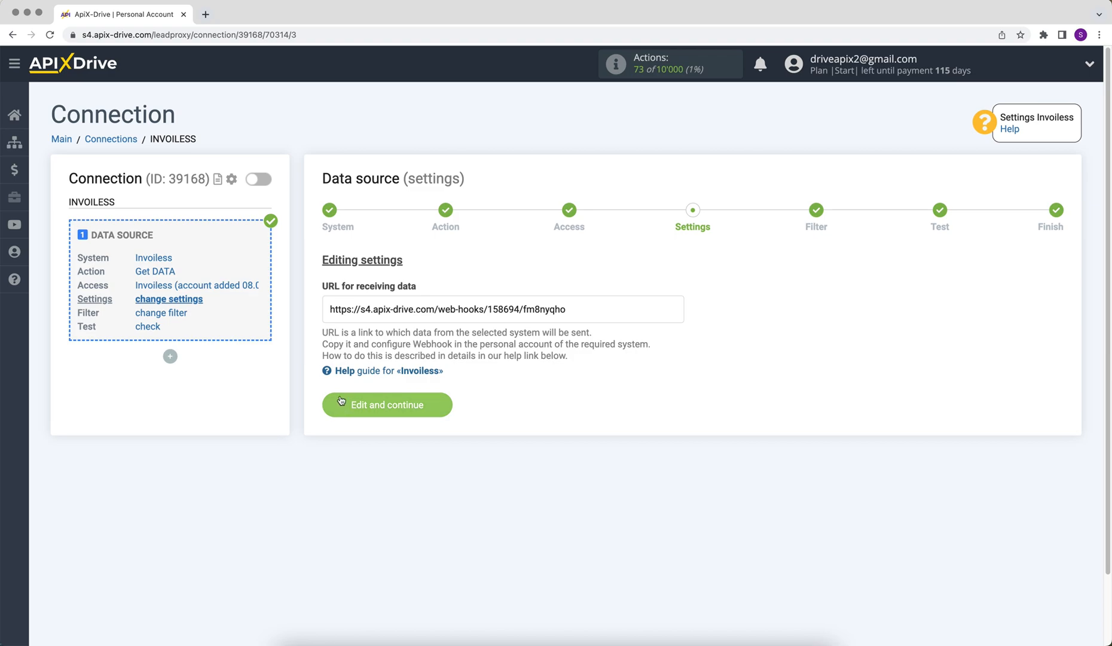
Copy the ApiX-Drive webhook URL for receiving Invoiless data.
left_click_drag(330, 310, 567, 310)
right_click(544, 304)
left_click(558, 332)
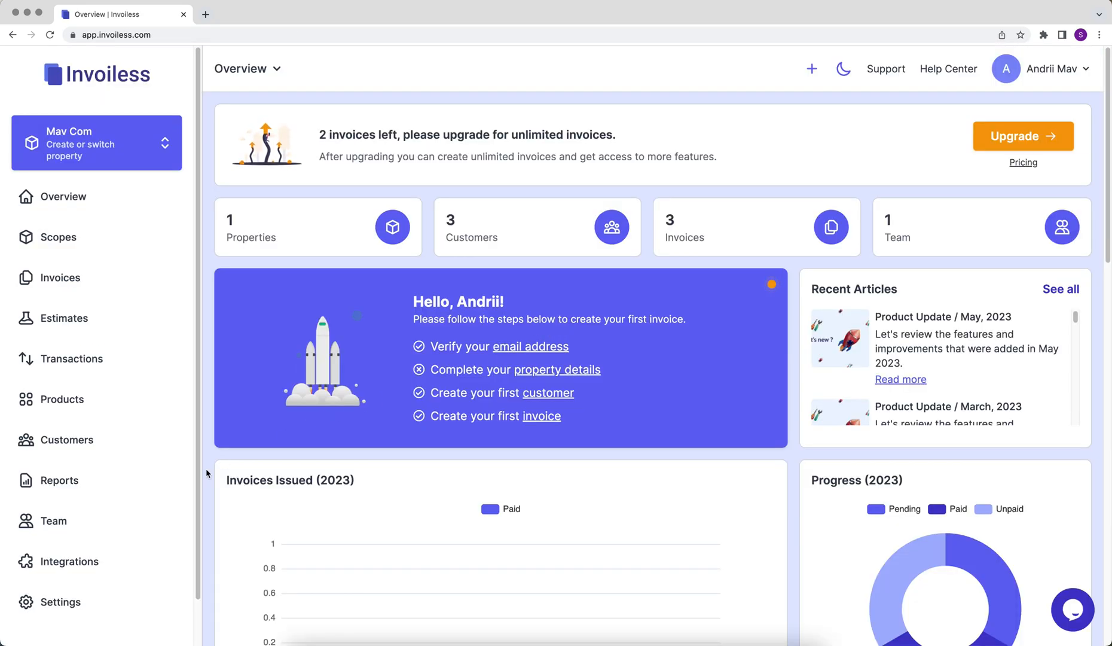
Paste the ApiX-Drive URL into Invoiless's Webhooks integration and save it.
left_click(115, 556)
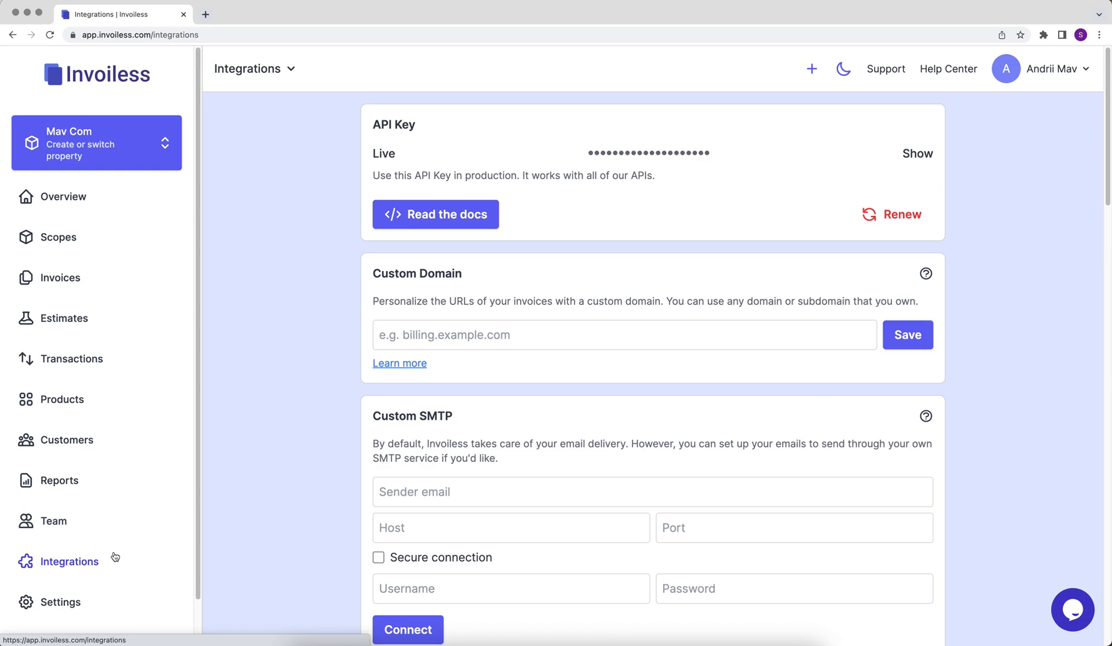
scroll(207, 528, "down", 5)
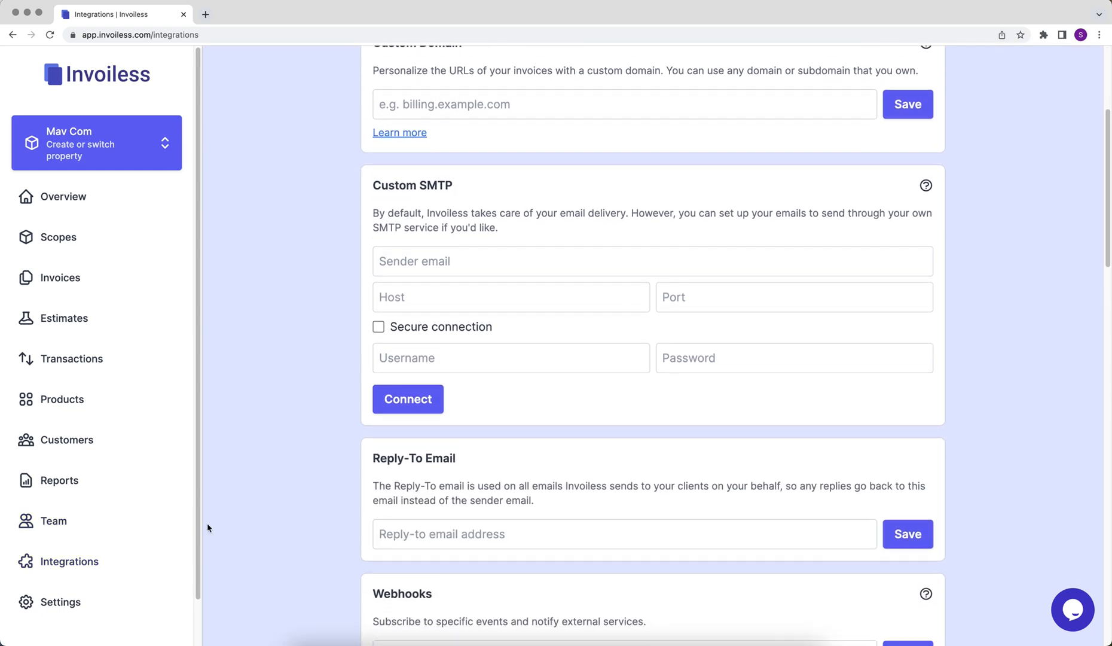
scroll(207, 528, "down", 2)
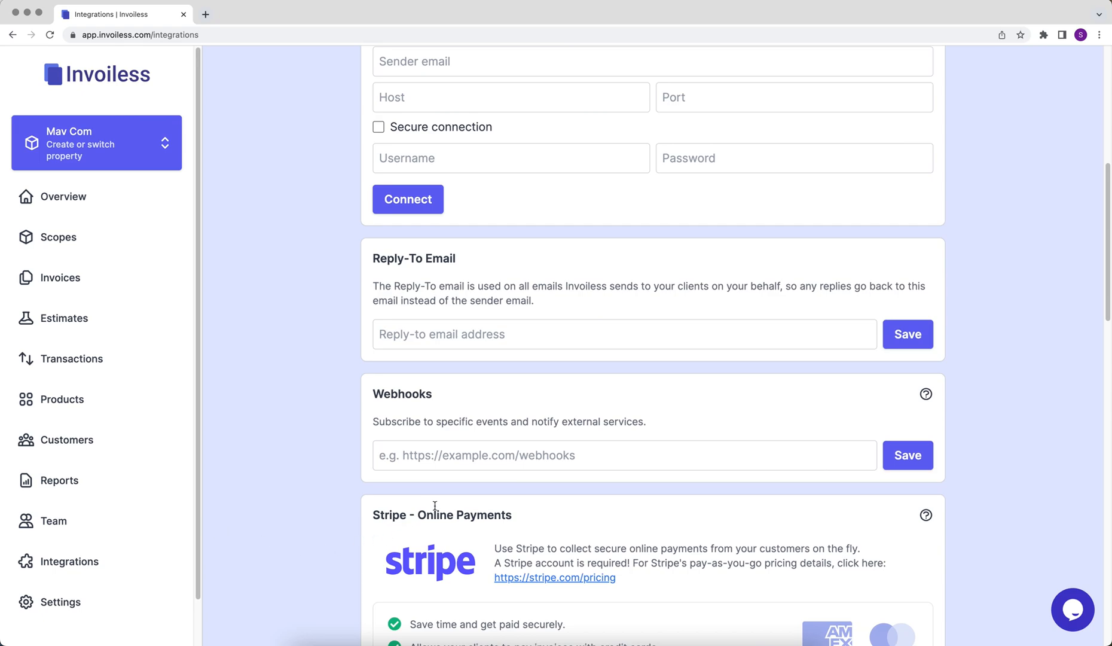
right_click(446, 457)
left_click(473, 537)
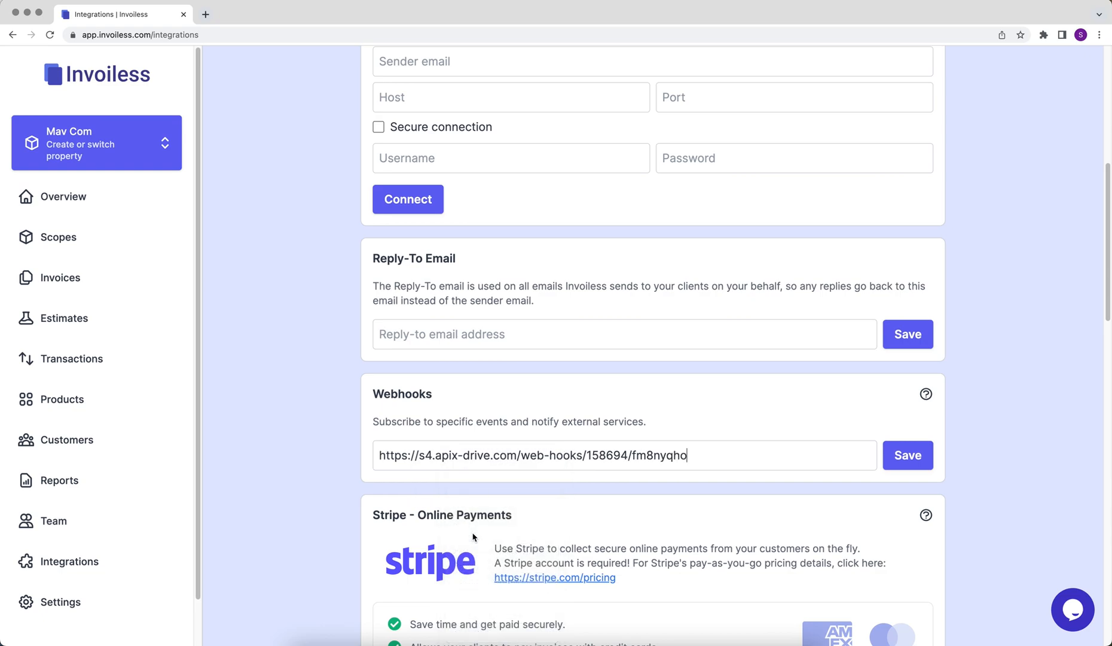
left_click(907, 456)
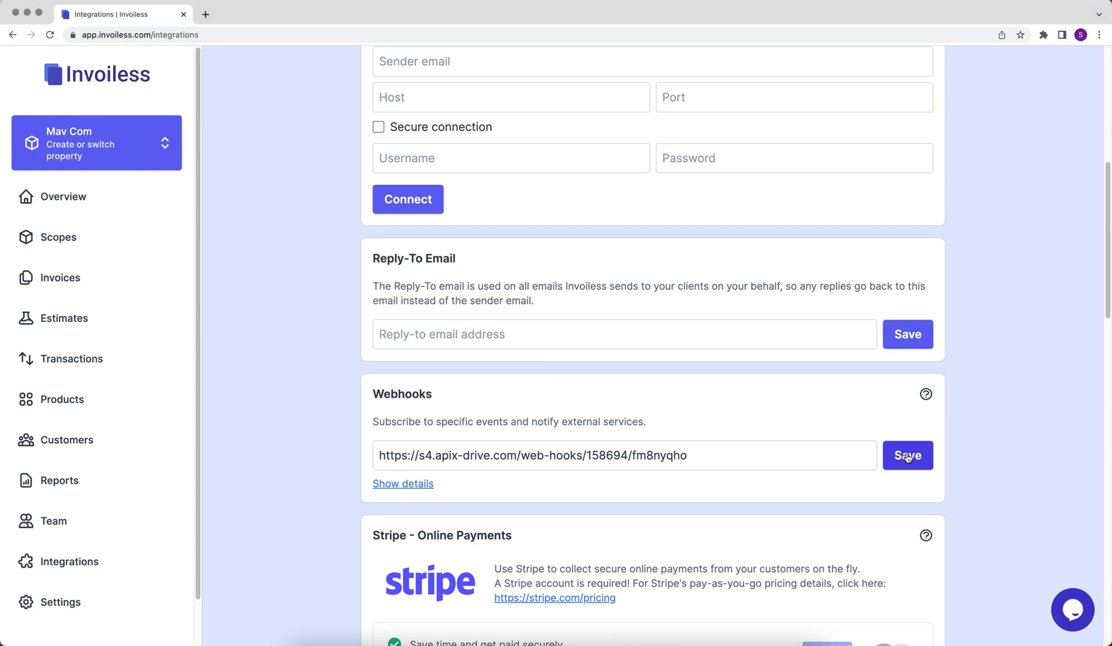
Subscribe the webhook to Invoice created, deleted, updated, paid and Estimate accepted events, then save.
left_click(430, 484)
scroll(428, 486, "down", 2)
left_click(378, 528)
left_click(378, 551)
left_click(567, 529)
left_click(634, 550)
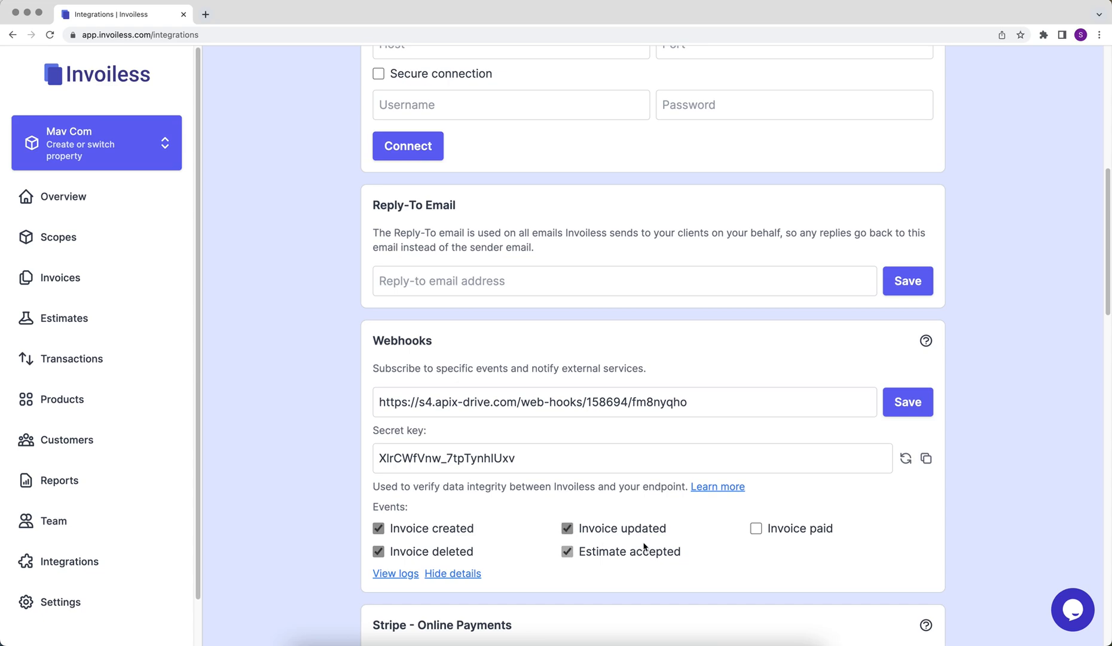
left_click(756, 532)
left_click(914, 409)
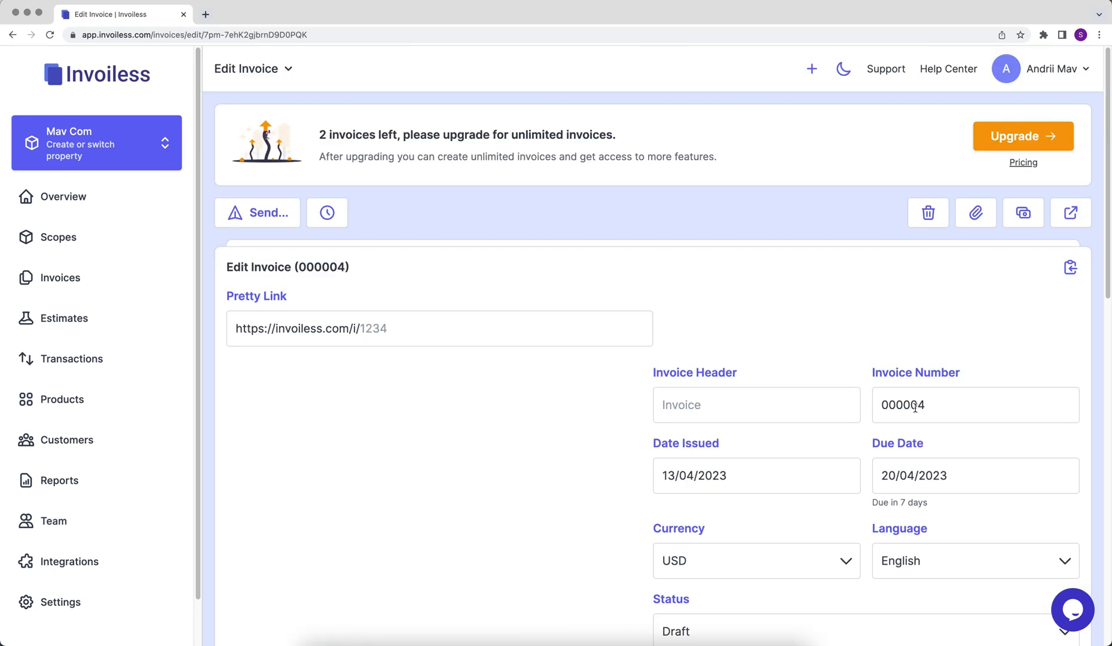
Re-save an invoice with Update Invoice to fire the webhook.
scroll(915, 411, "down", 10)
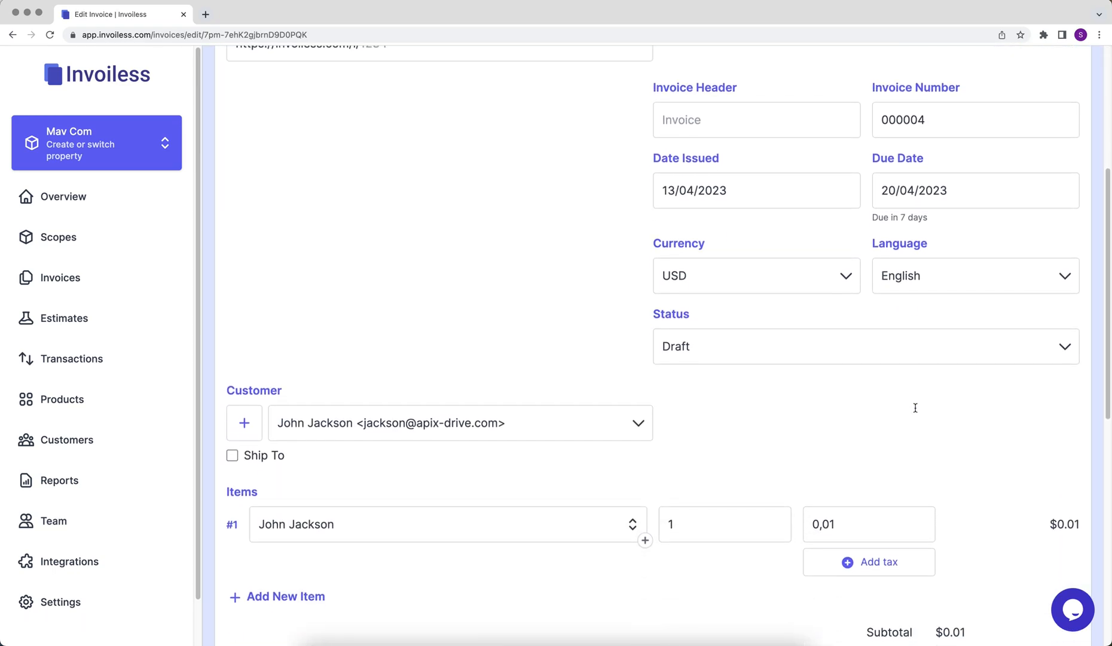
scroll(916, 412, "down", 8)
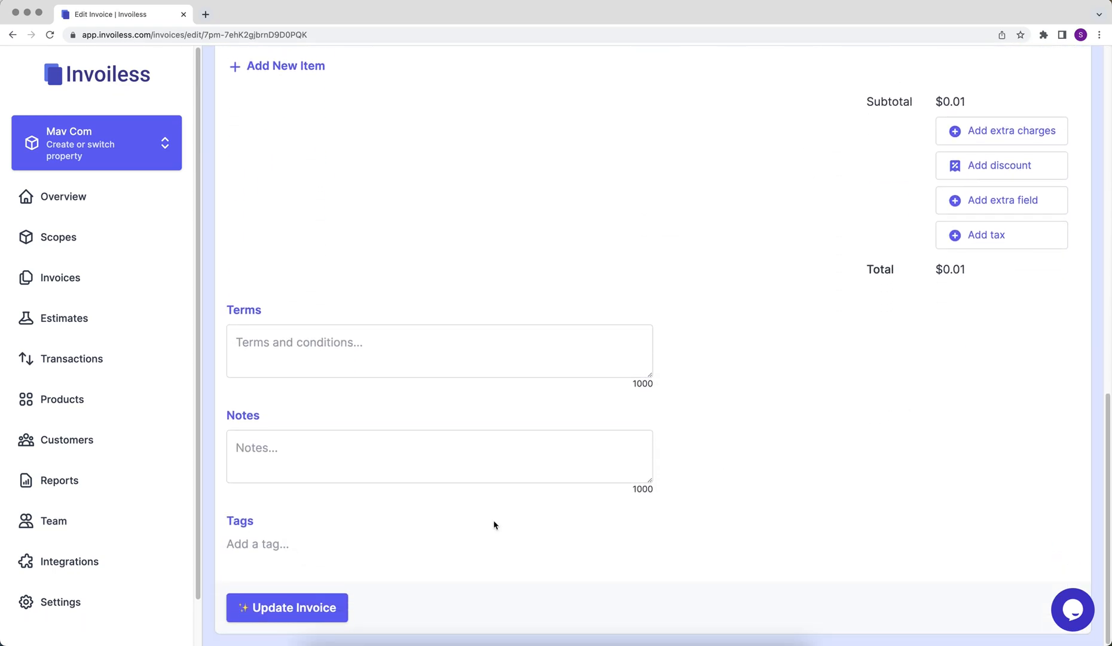
left_click(289, 606)
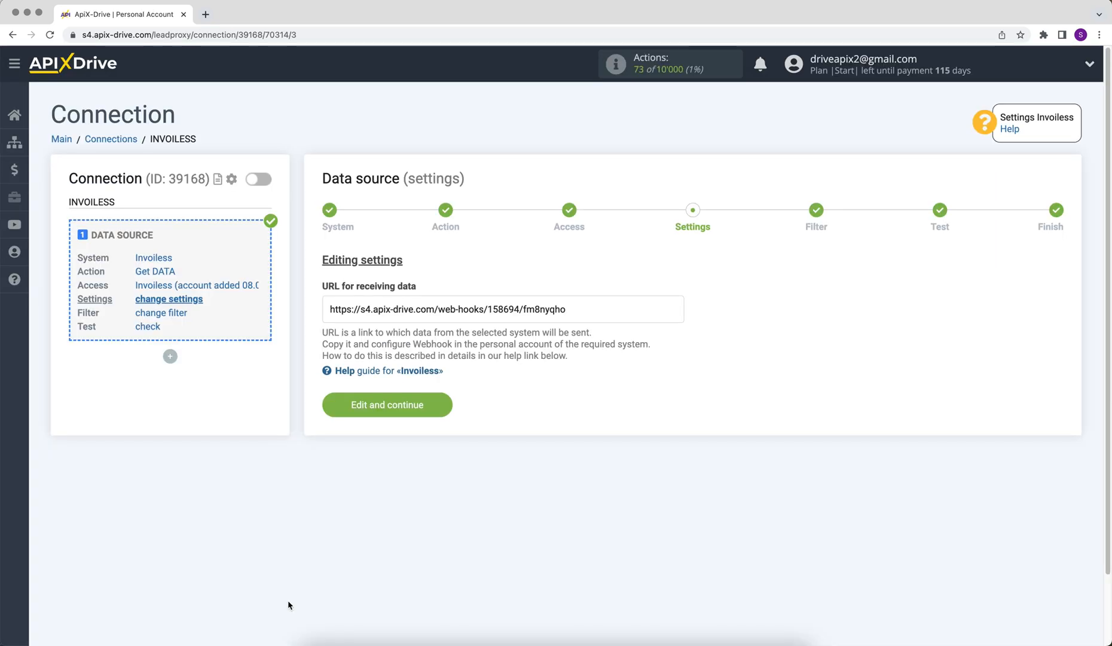
Keep the webhook, skip the filter, check the InvoiceUpdated test data, and finish the source setup.
left_click(341, 402)
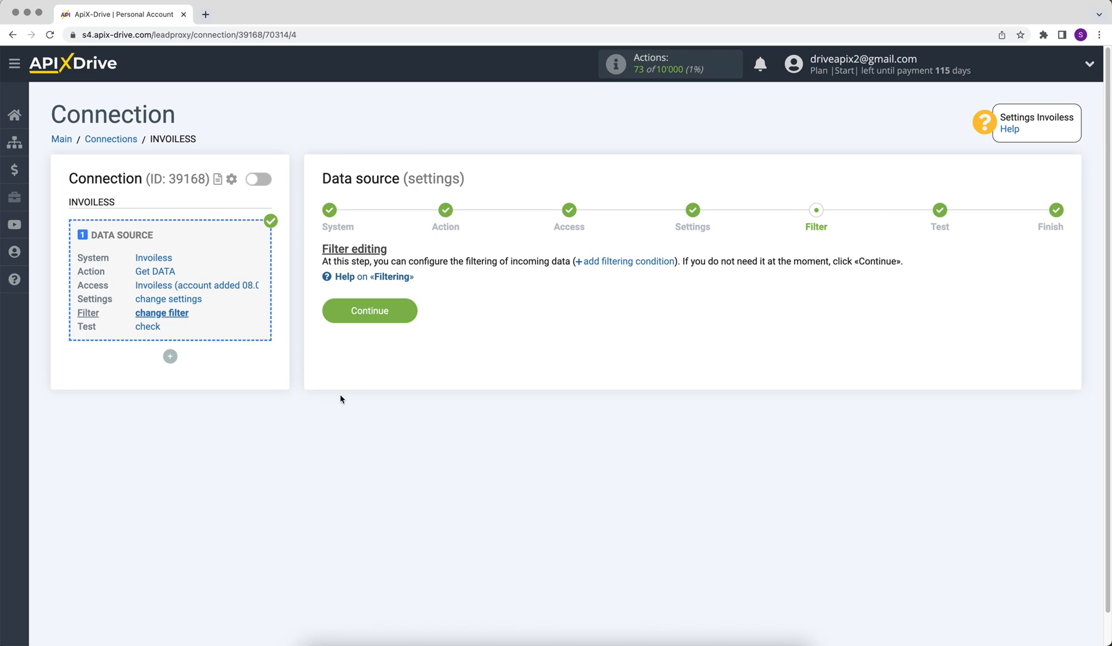
left_click(331, 318)
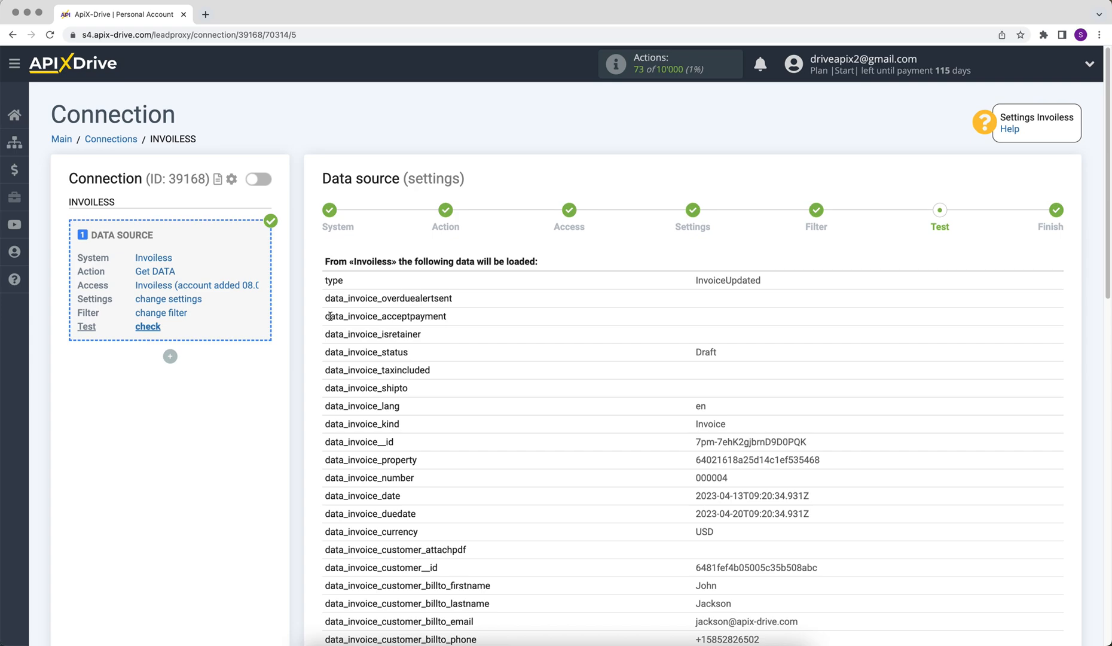
scroll(330, 316, "down", 6)
scroll(331, 316, "down", 3)
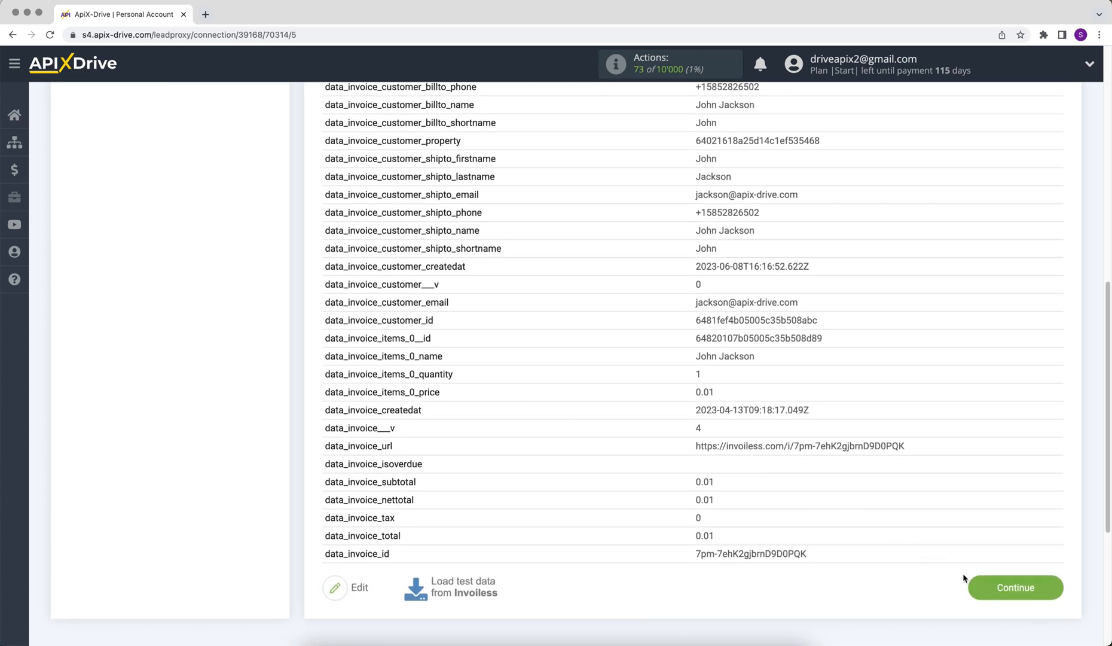
left_click(992, 587)
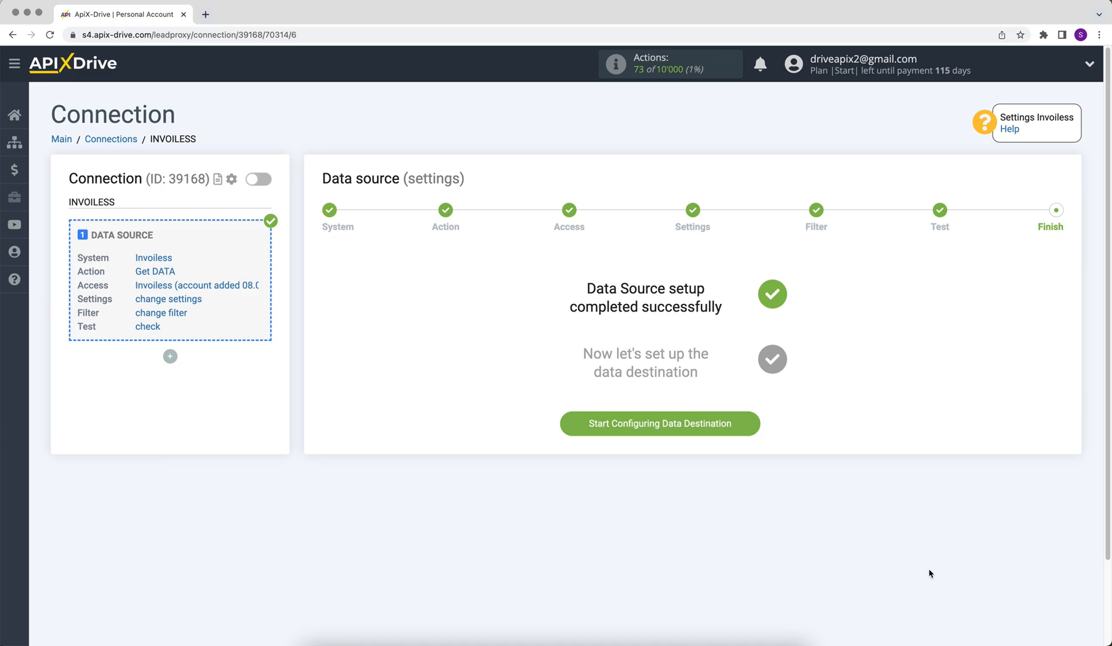
Set the data destination to Google Sheets with the Add ROW action.
left_click(615, 432)
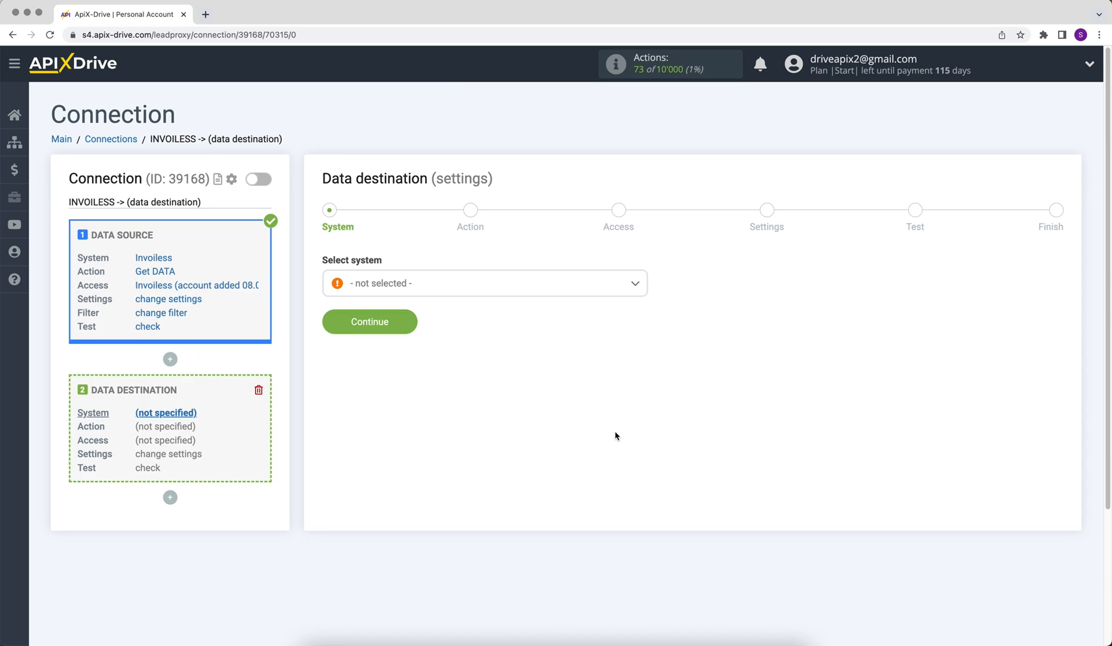
left_click(589, 293)
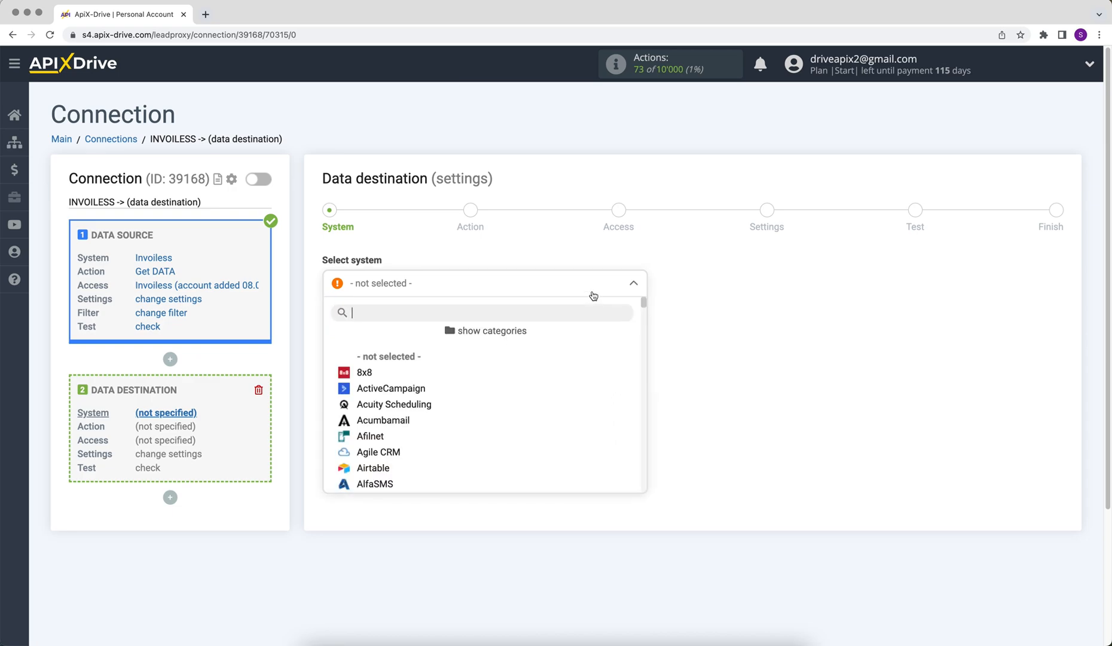
left_click_drag(643, 305, 640, 364)
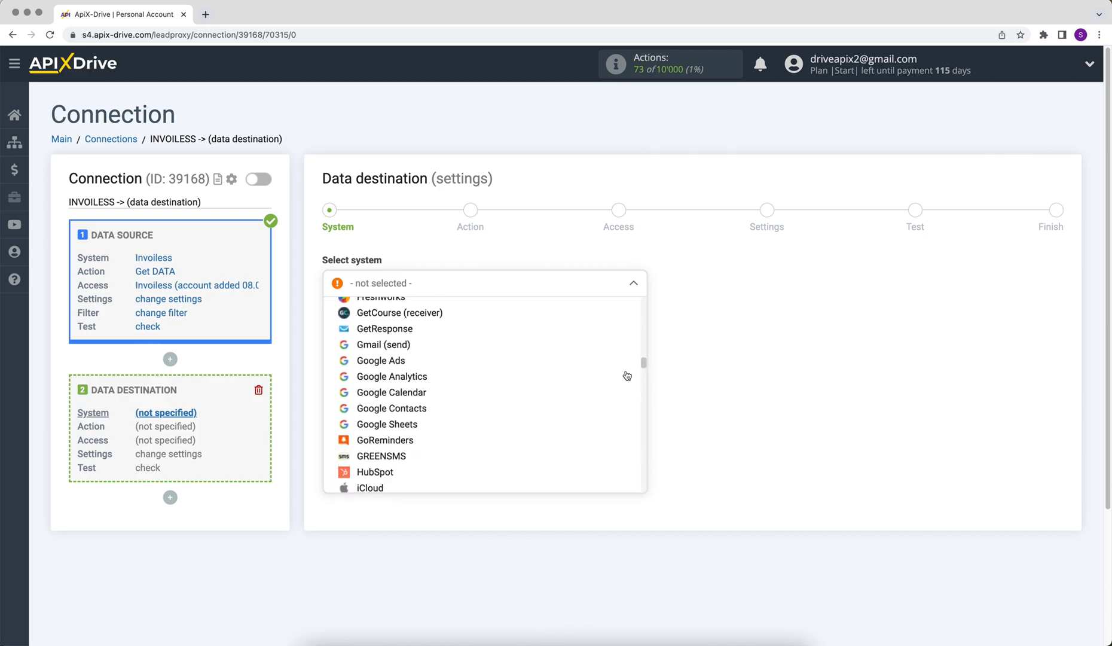
left_click(418, 425)
left_click(335, 329)
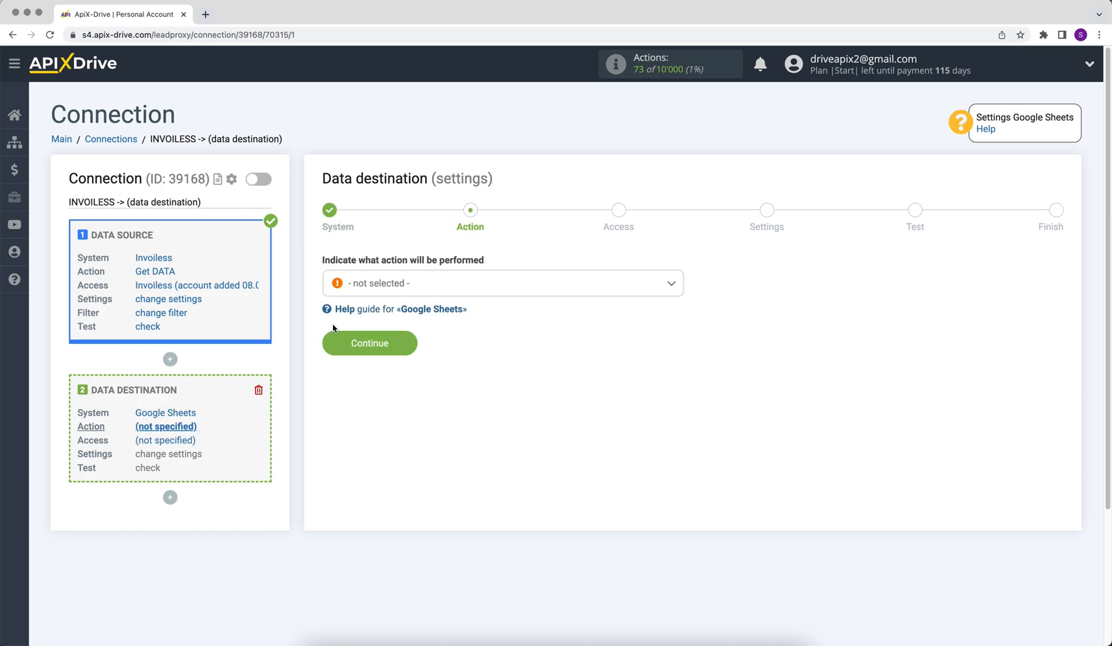
left_click(378, 287)
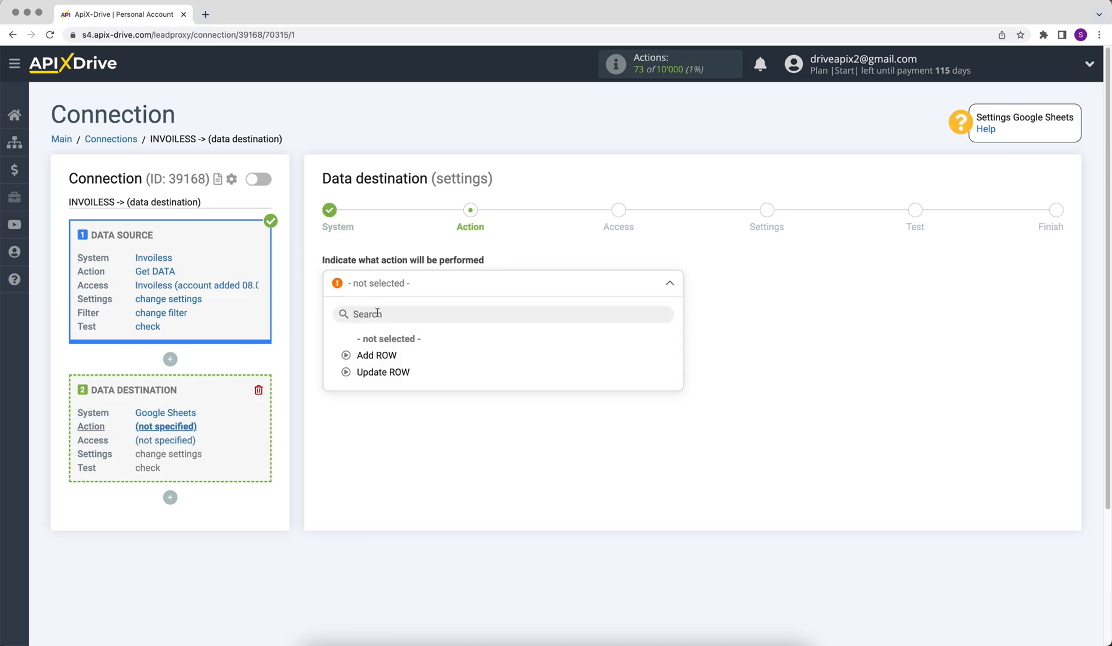
left_click(377, 356)
left_click(336, 349)
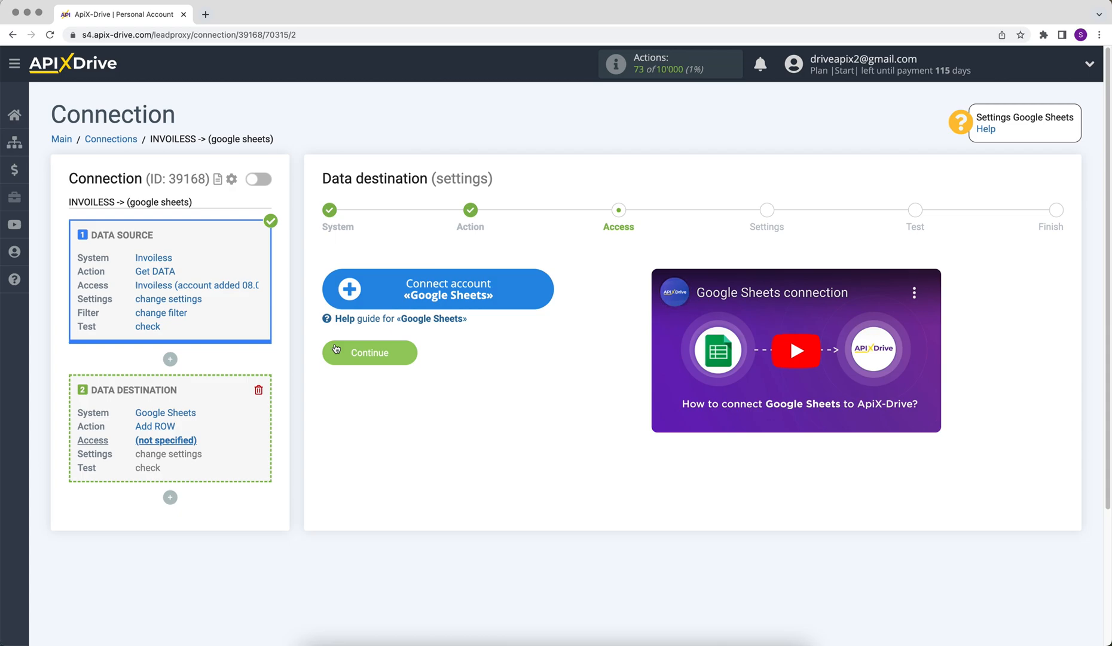
Connect a Google Sheets account by signing in with the Google e-mail and password.
left_click(335, 292)
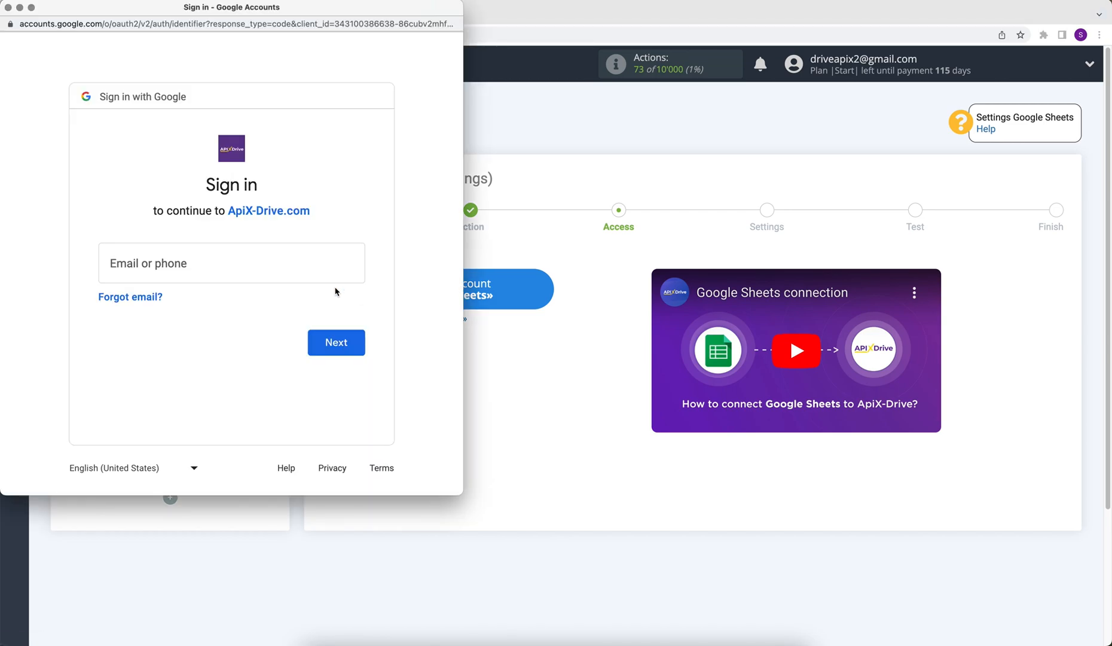
left_click(232, 259)
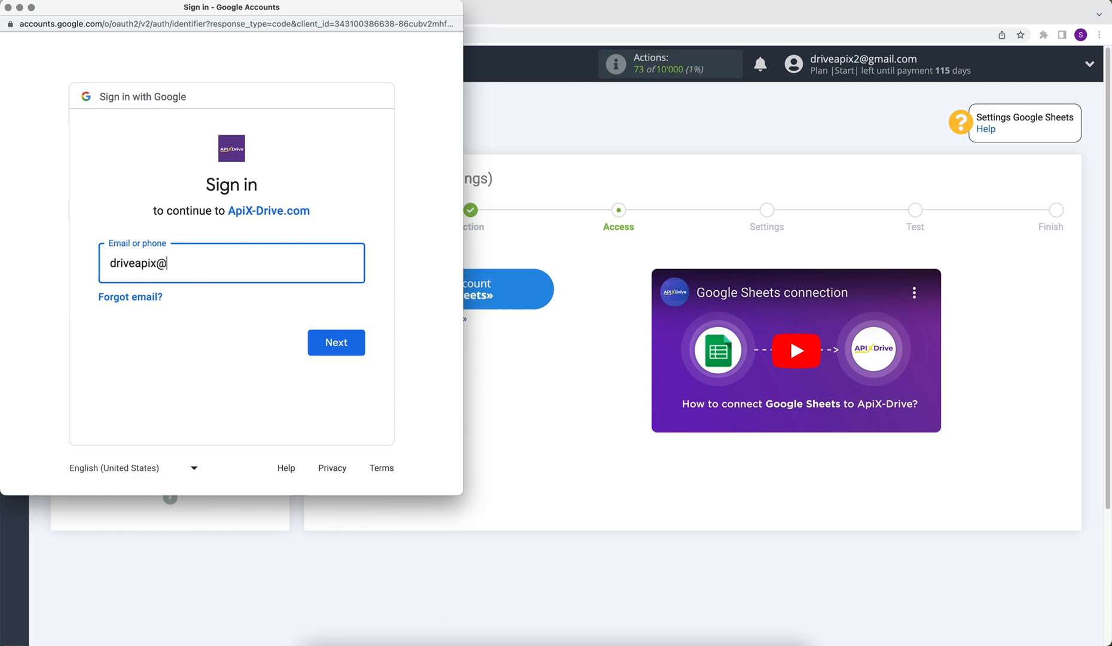
left_click(317, 340)
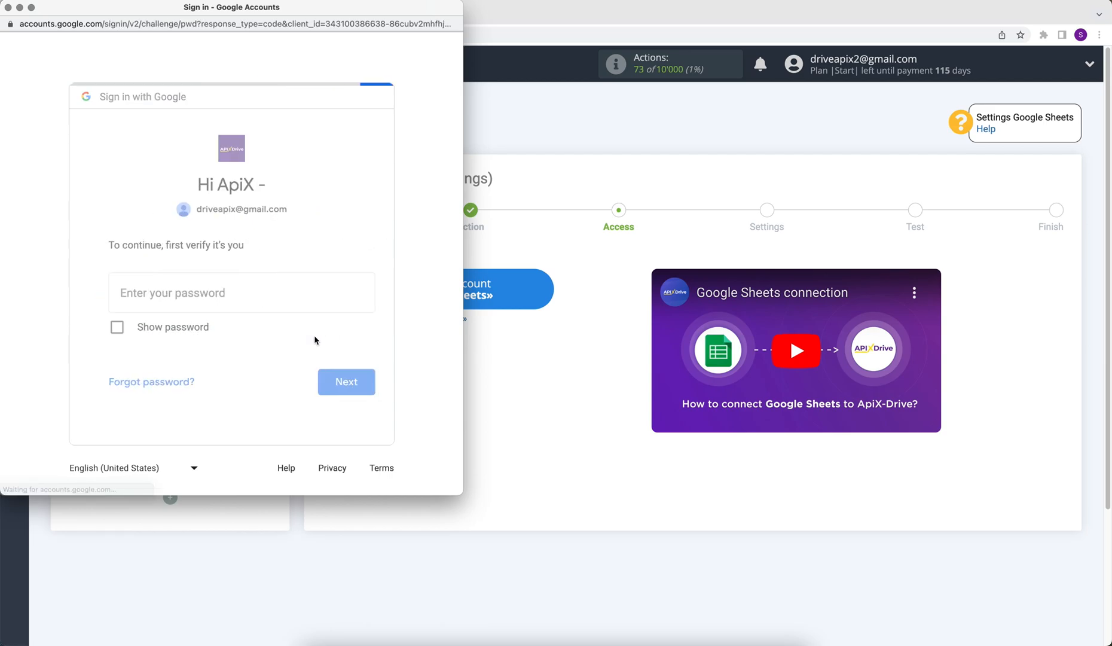
type("••••••••")
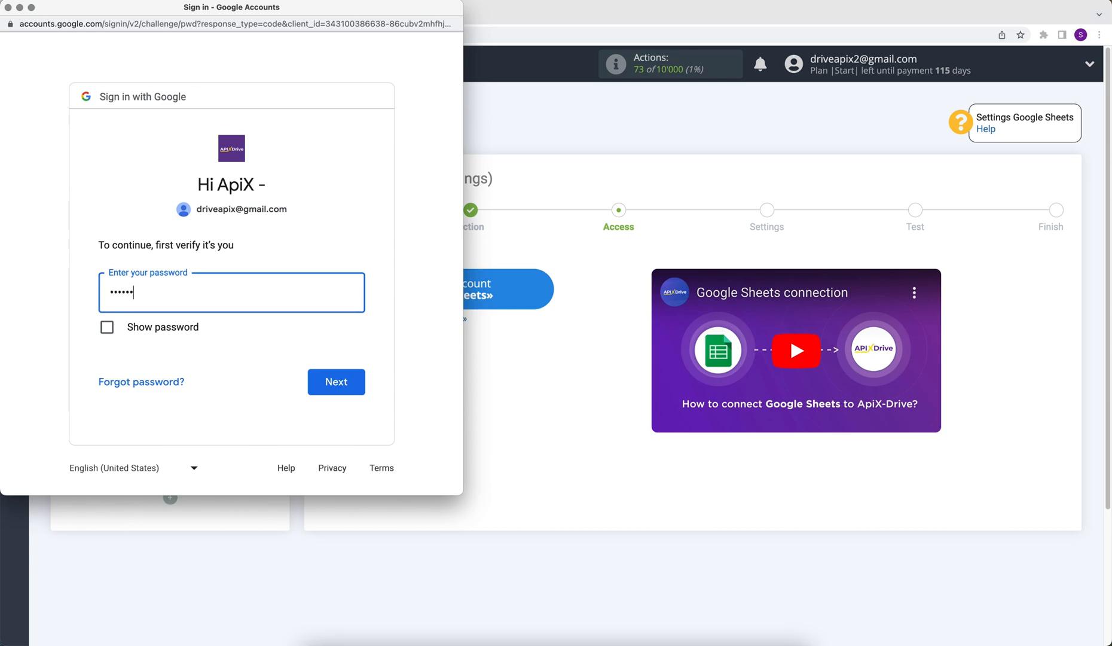
left_click(354, 381)
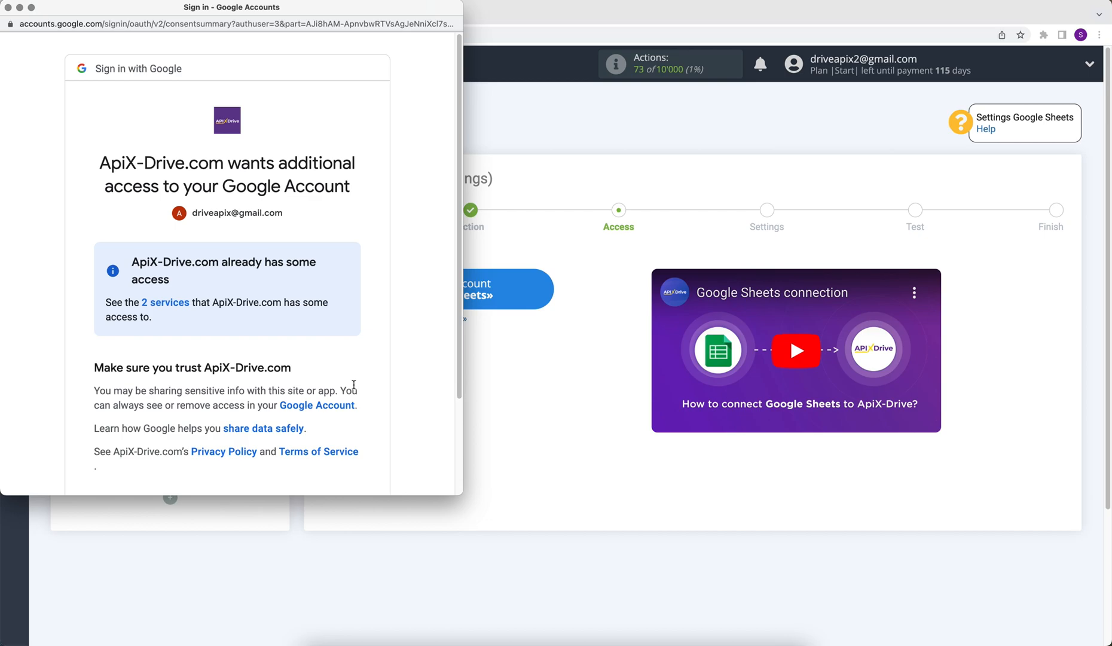
scroll(354, 385, "down", 3)
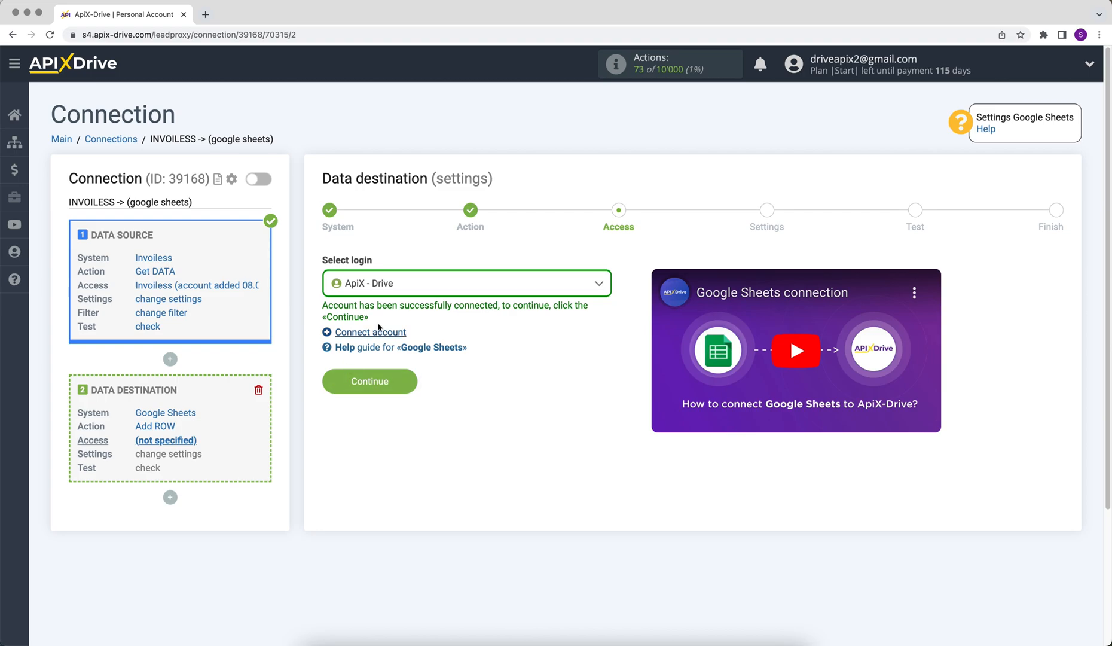
Select the ApiX - Drive Google login and continue to destination settings.
left_click(392, 286)
left_click(385, 373)
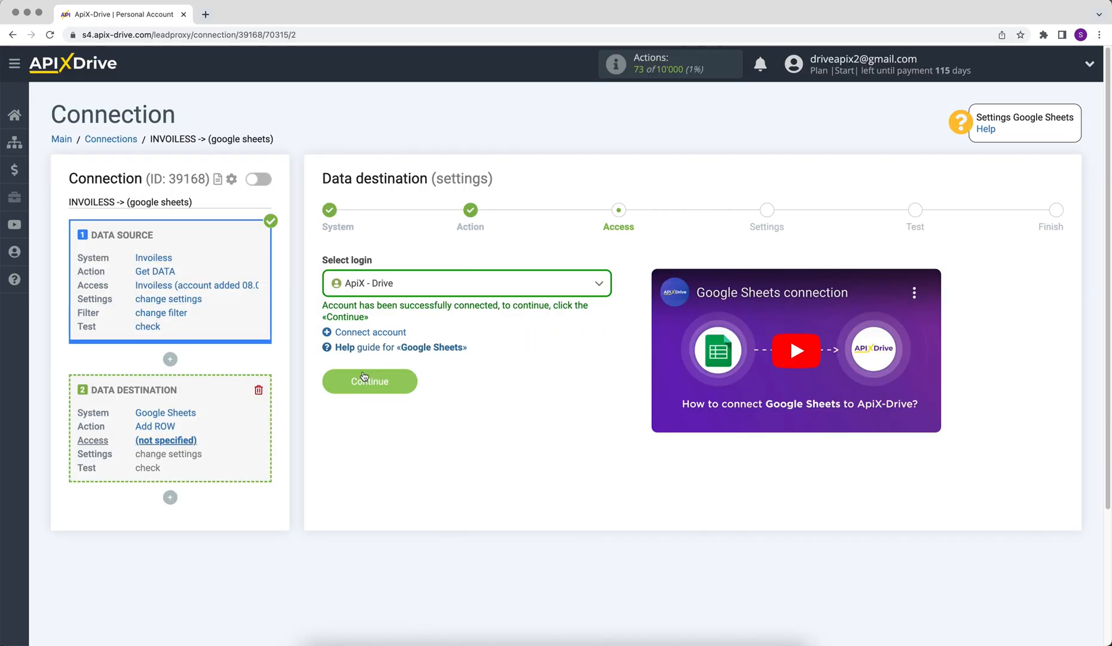
left_click(339, 381)
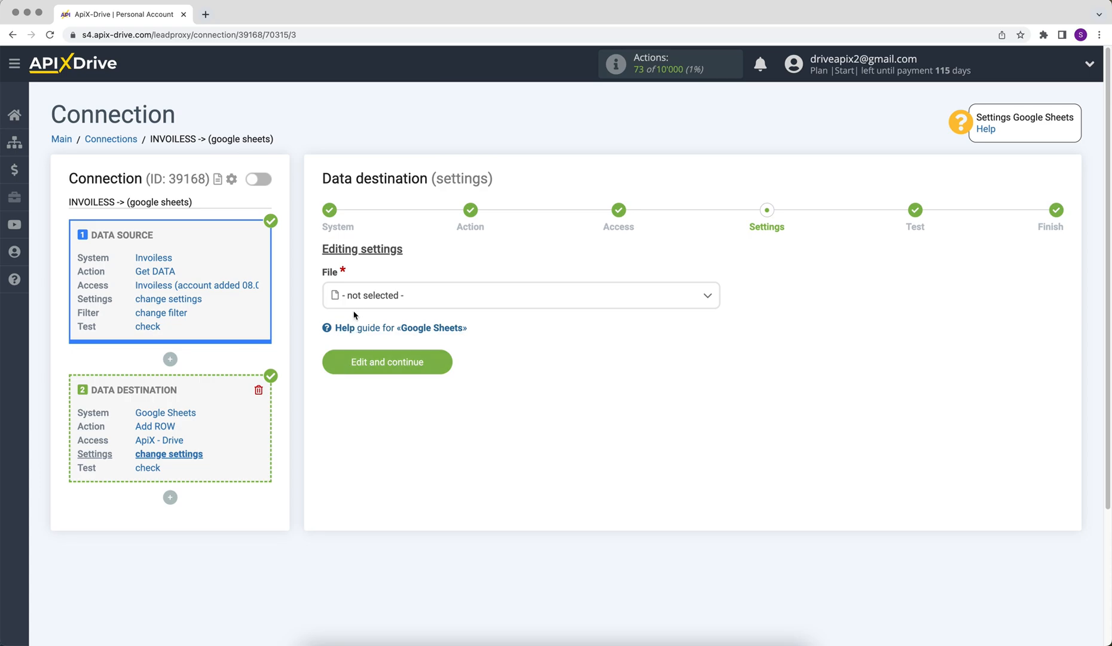
Choose the ApiX-Drive spreadsheet file and sheet 1 as the destination.
left_click(356, 299)
left_click(360, 367)
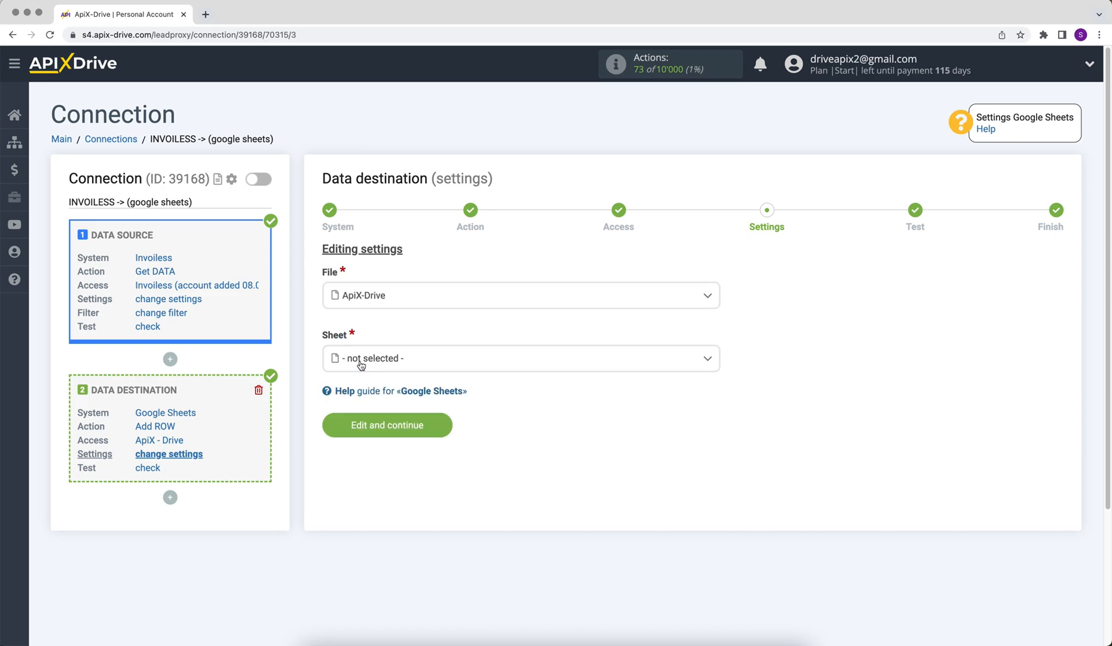
left_click(361, 361)
left_click(359, 431)
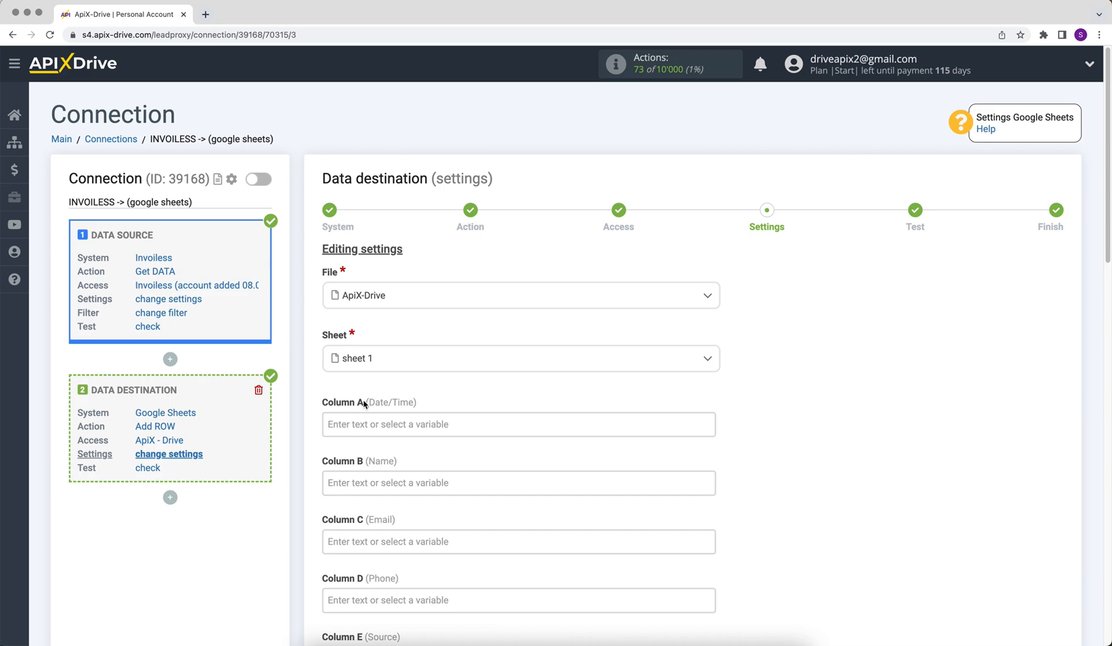
Map Column A to data_invoice_date and Column B to billto_name.
left_click(331, 423)
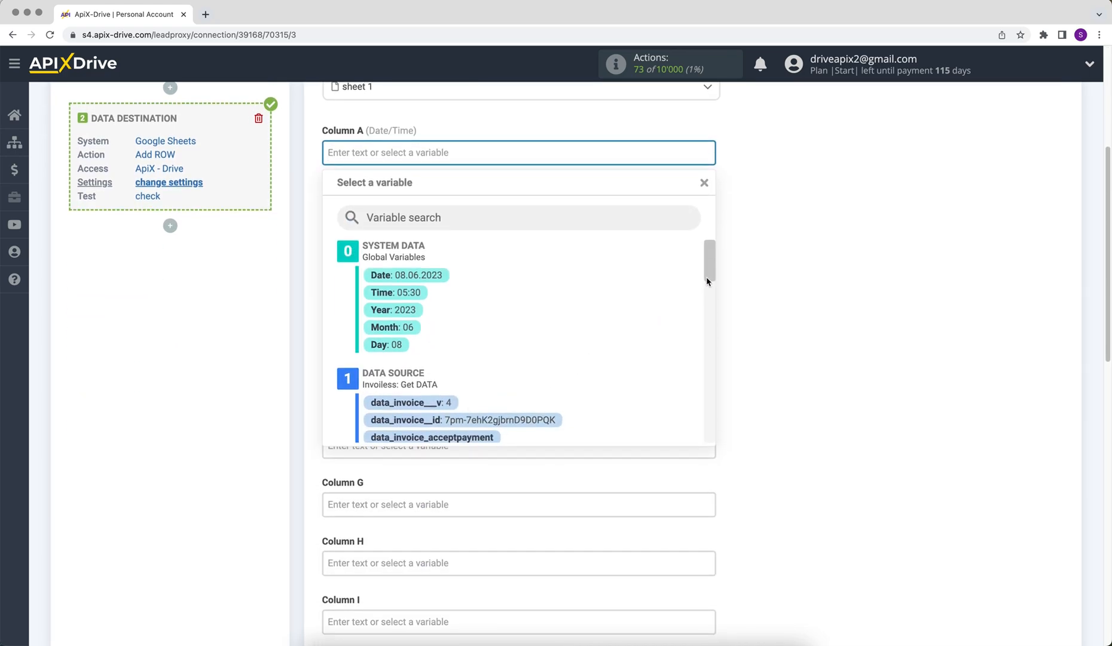
scroll(708, 281, "down", 5)
left_click_drag(715, 303, 719, 376)
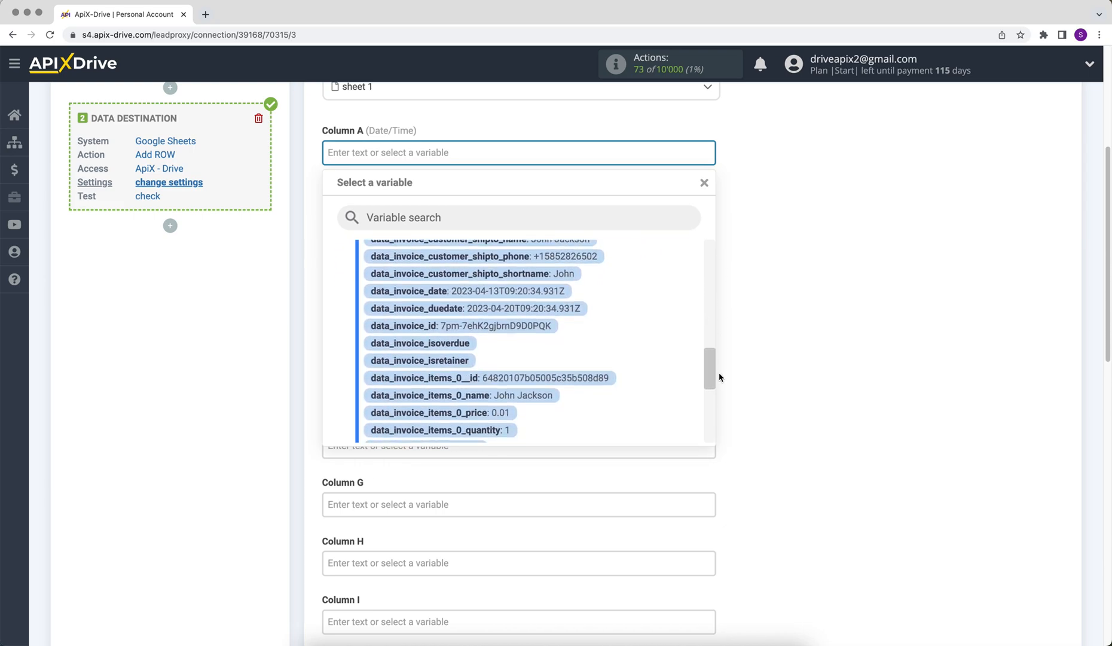
left_click(556, 291)
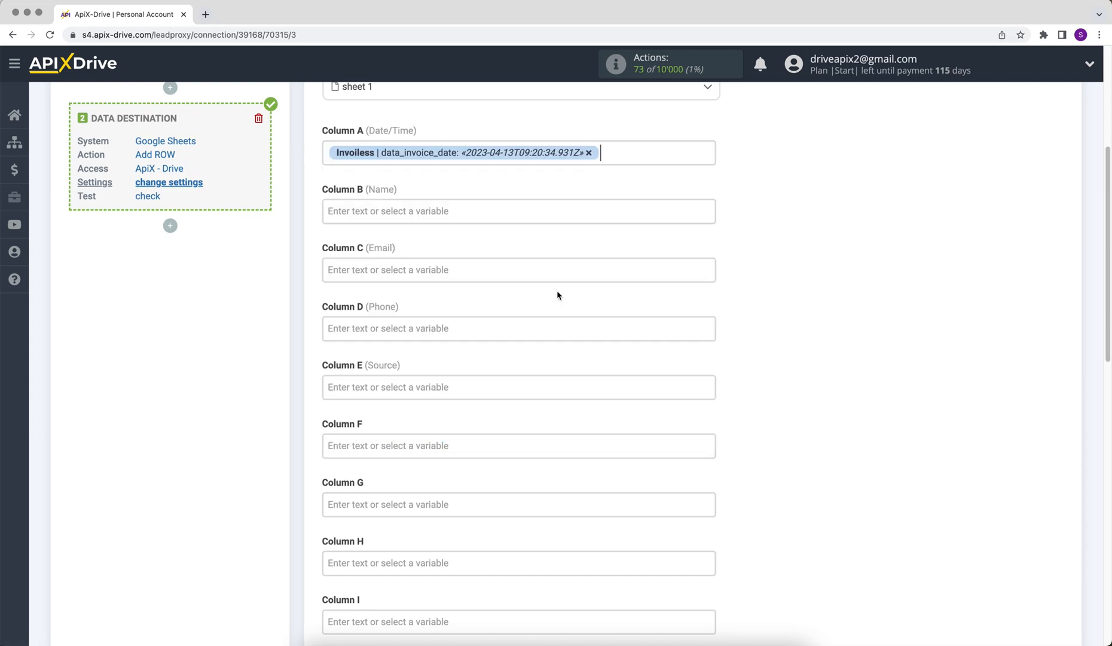
left_click(415, 220)
left_click_drag(708, 265, 708, 316)
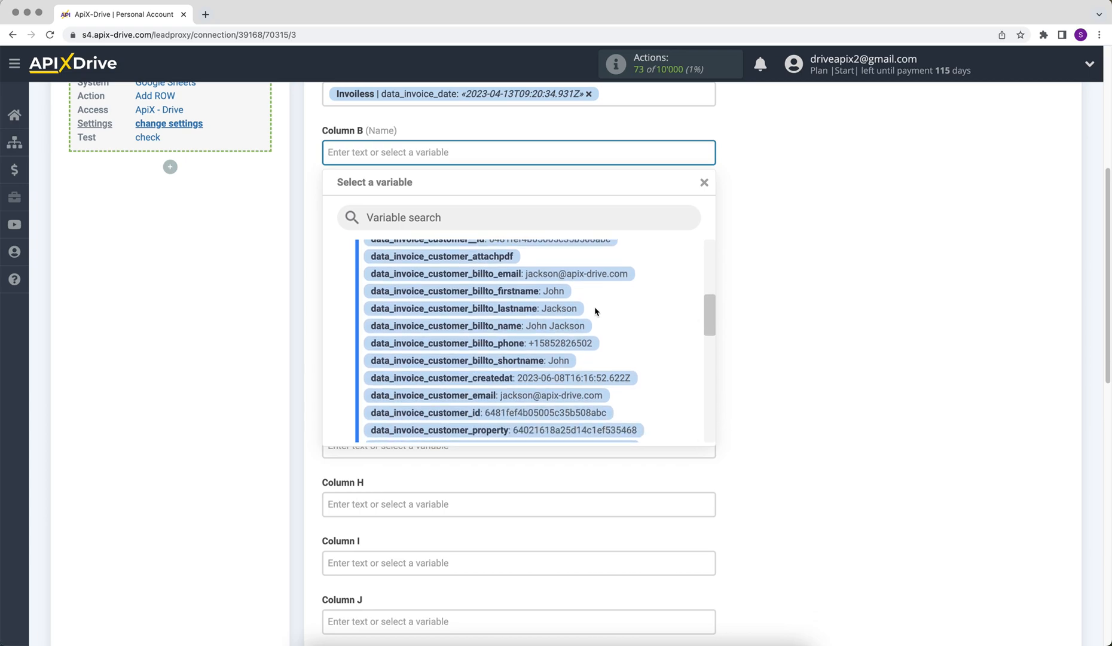
left_click(571, 323)
Map Column C to customer_email and Column D to billto_phone.
left_click(407, 209)
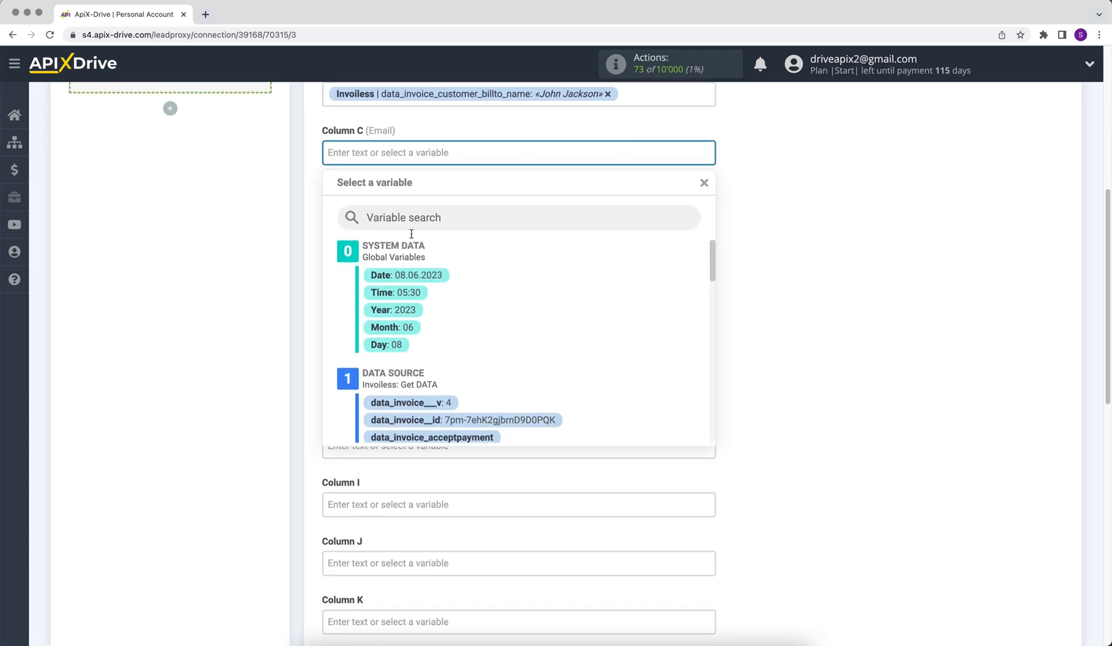
left_click_drag(713, 253, 716, 333)
left_click(592, 286)
left_click(383, 209)
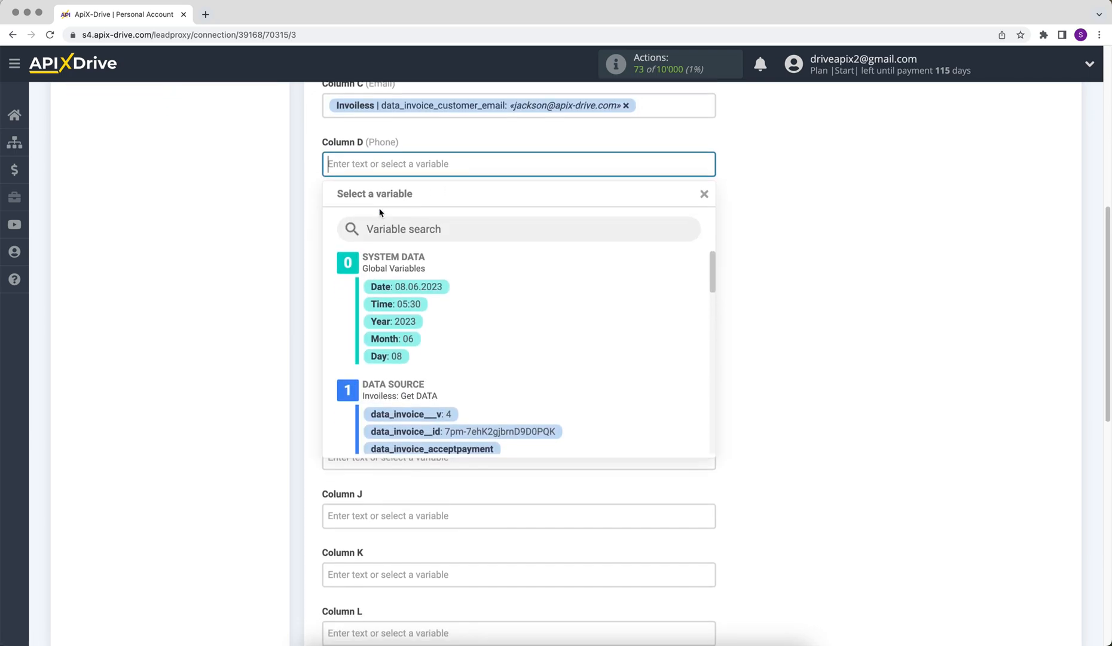
left_click_drag(714, 256, 714, 306)
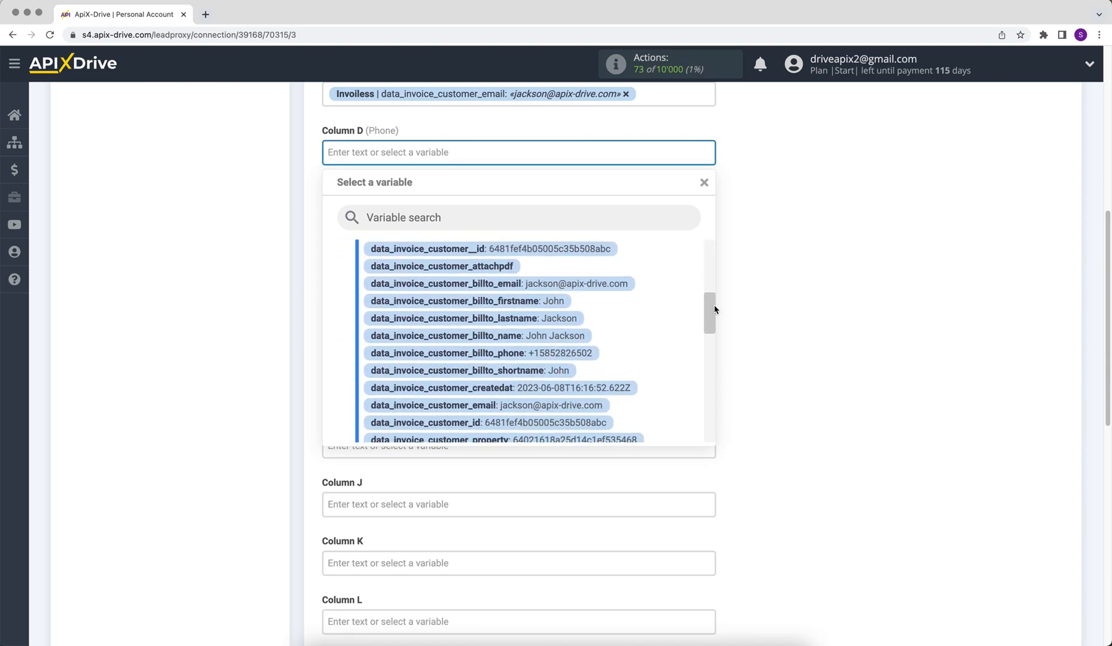
left_click(592, 351)
Enter 'New data from Invoiless' in Column E and save the mapping.
left_click(387, 207)
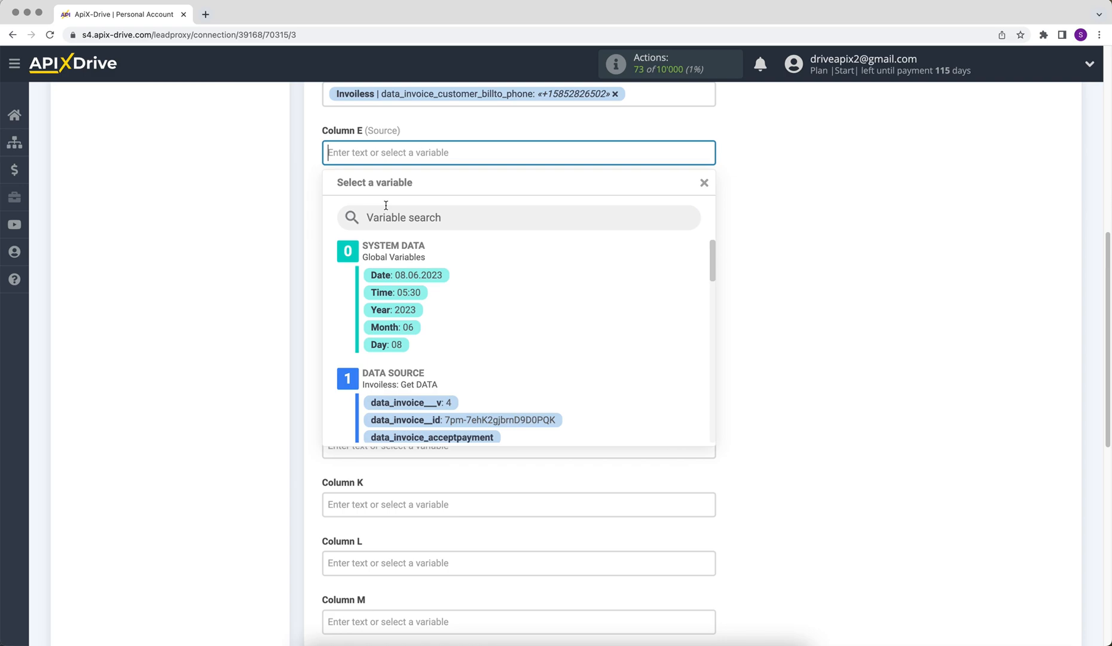
type("New data from Invoiless")
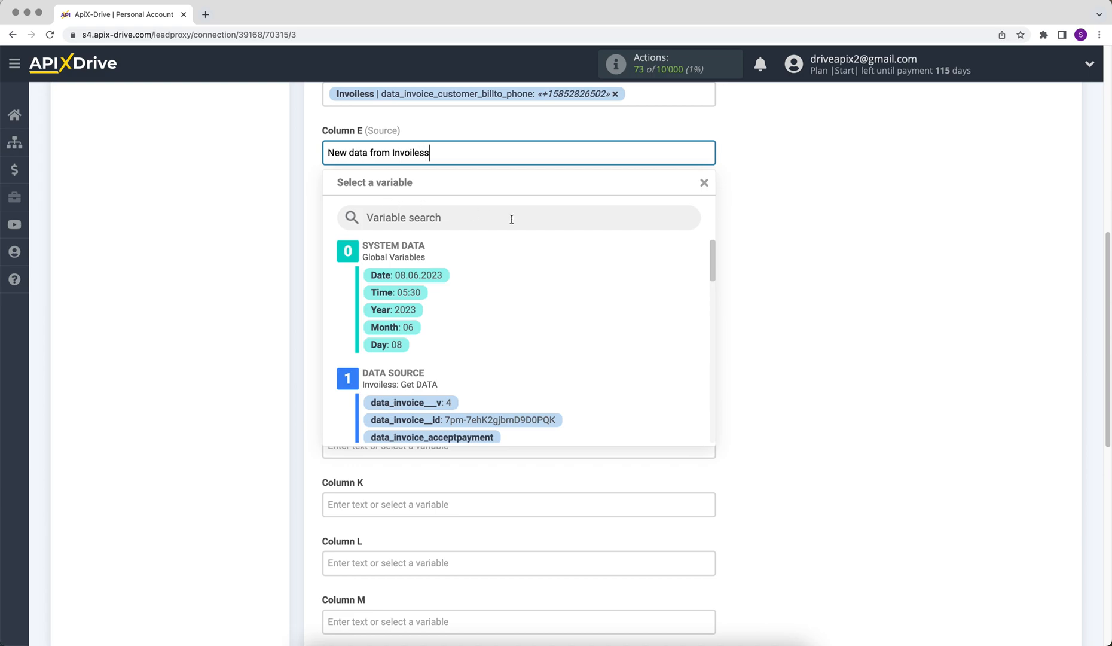
left_click(765, 264)
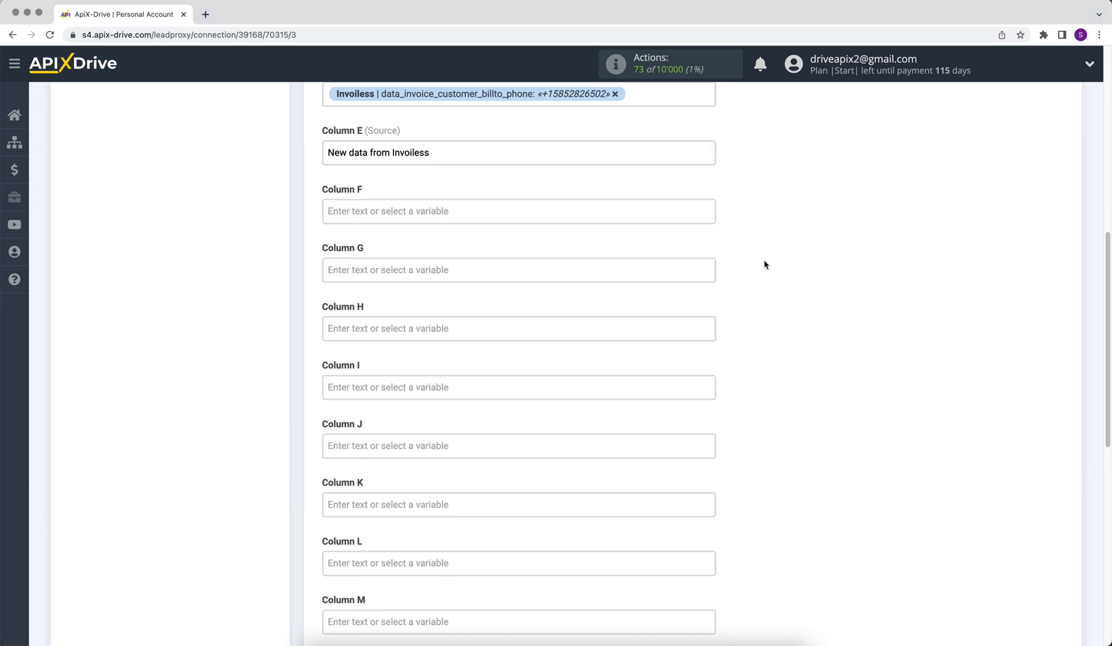
scroll(765, 264, "down", 5)
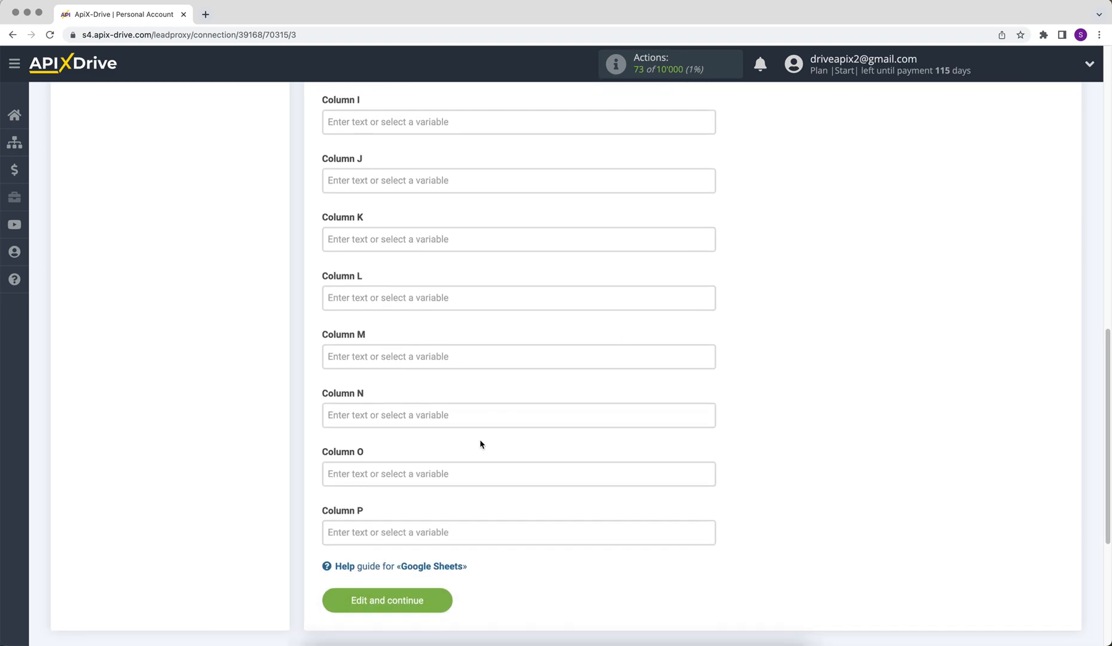
left_click(352, 598)
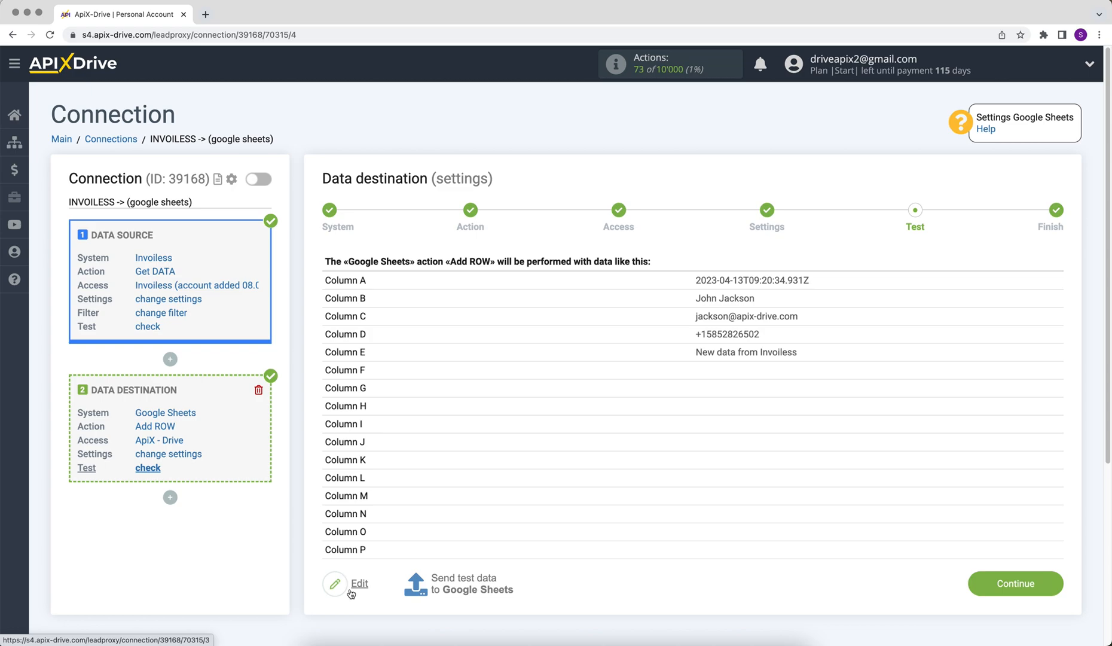
Send a test invoice row to Google Sheets sheet 1 and finish the destination setup.
left_click(415, 583)
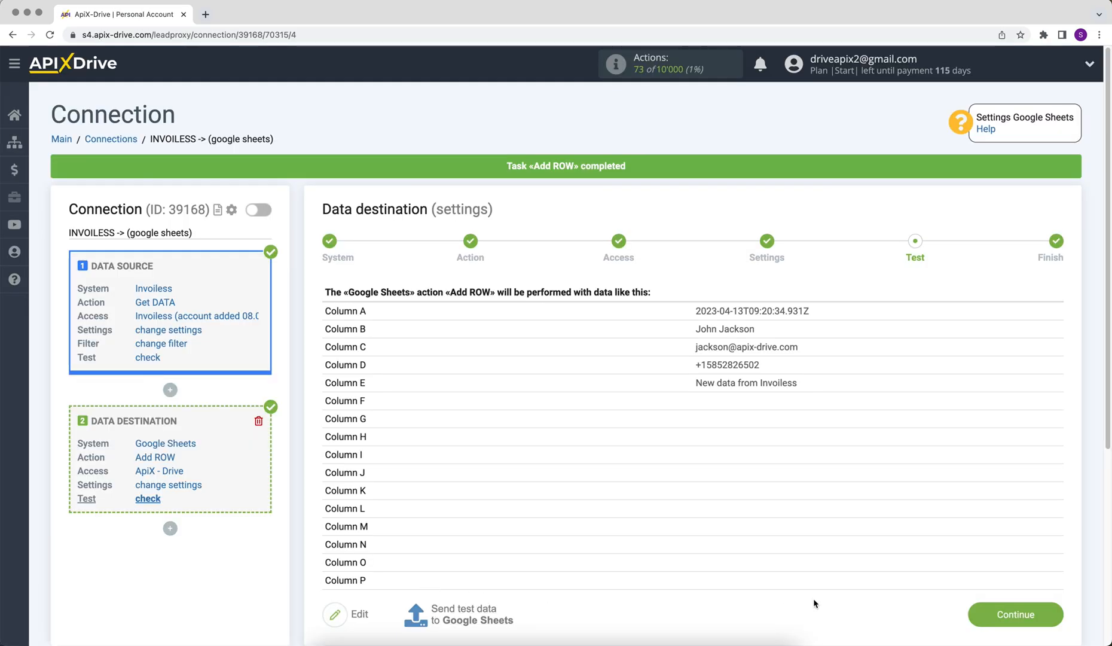
left_click(986, 609)
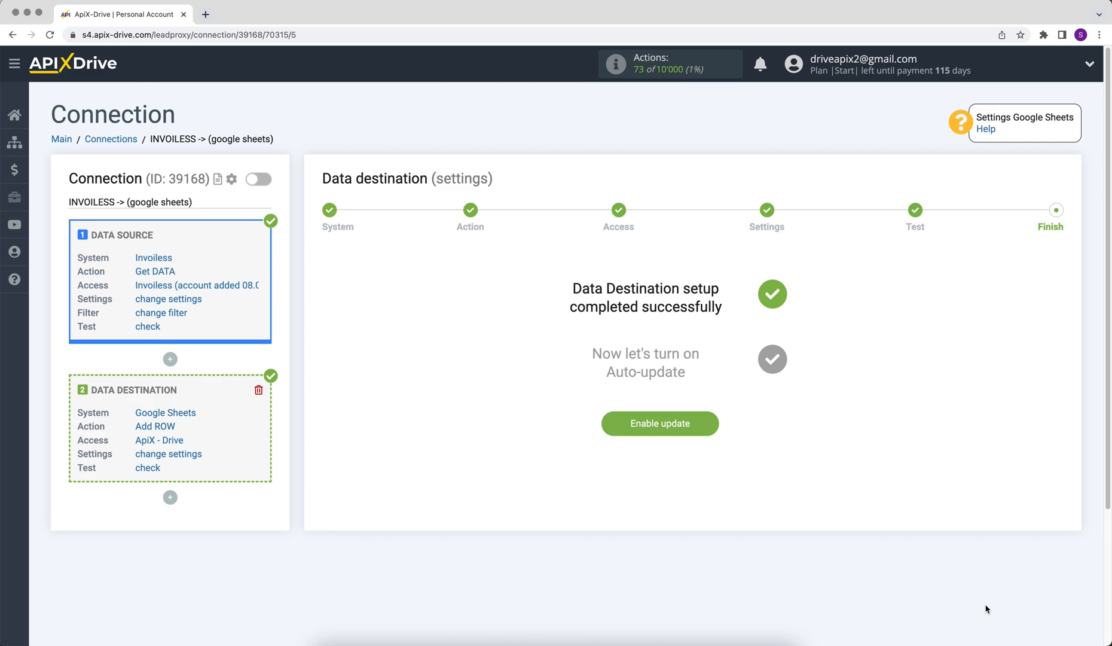
Enable auto-update on the INVOILESS -> (google sheets) connection and change its interval from 10 to 5 minutes.
left_click(653, 432)
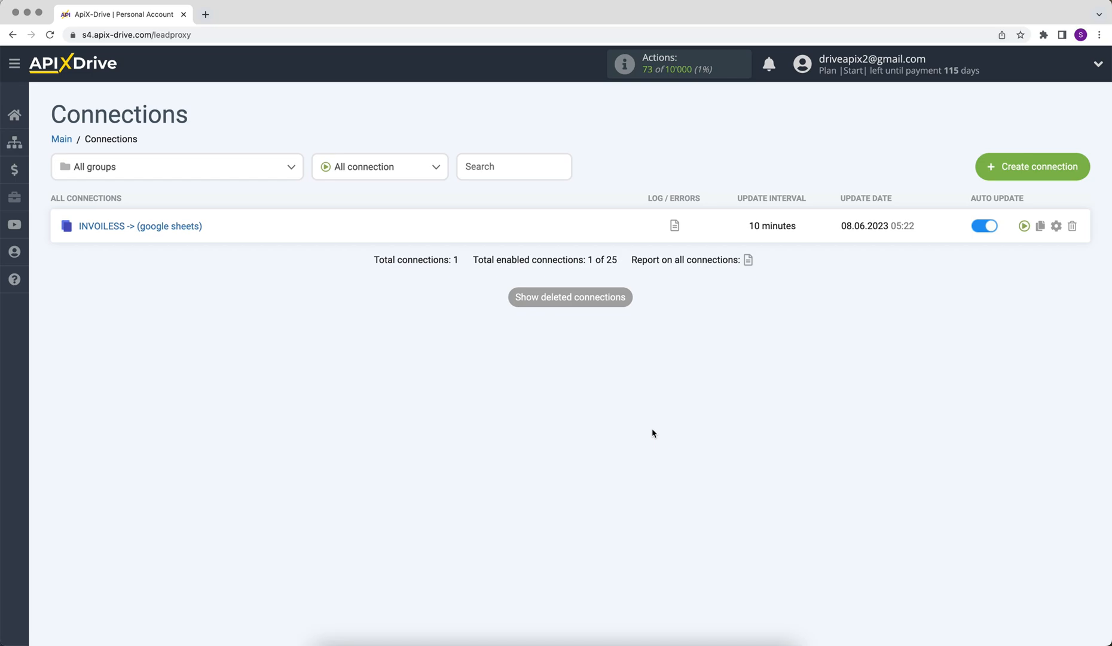
left_click(1057, 226)
left_click(623, 354)
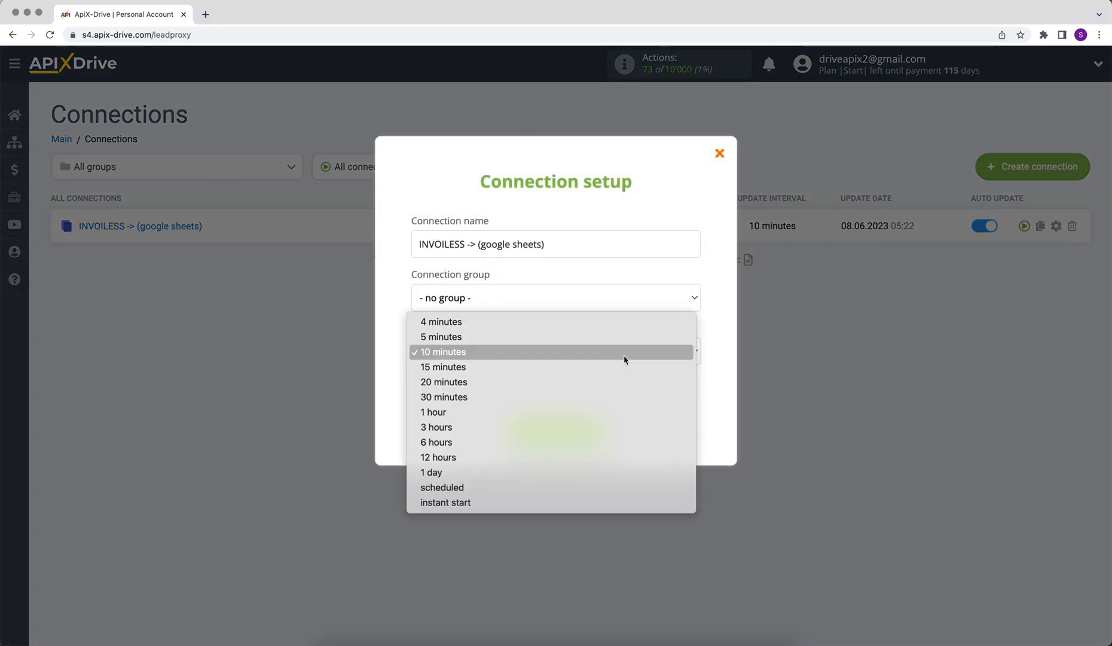
left_click(624, 341)
left_click(518, 427)
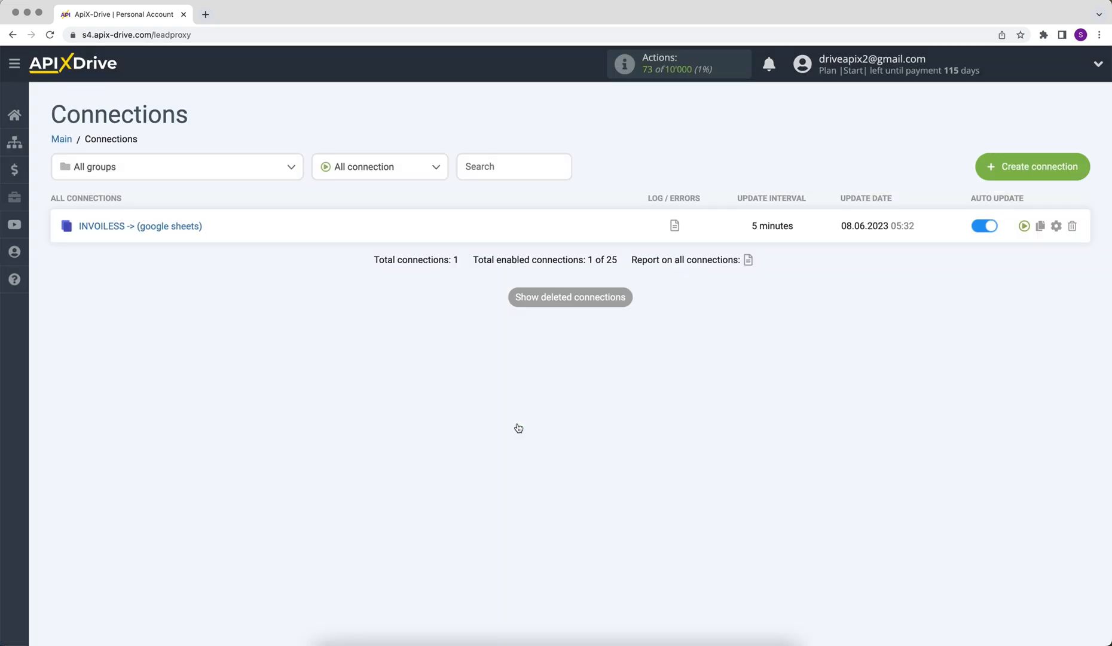